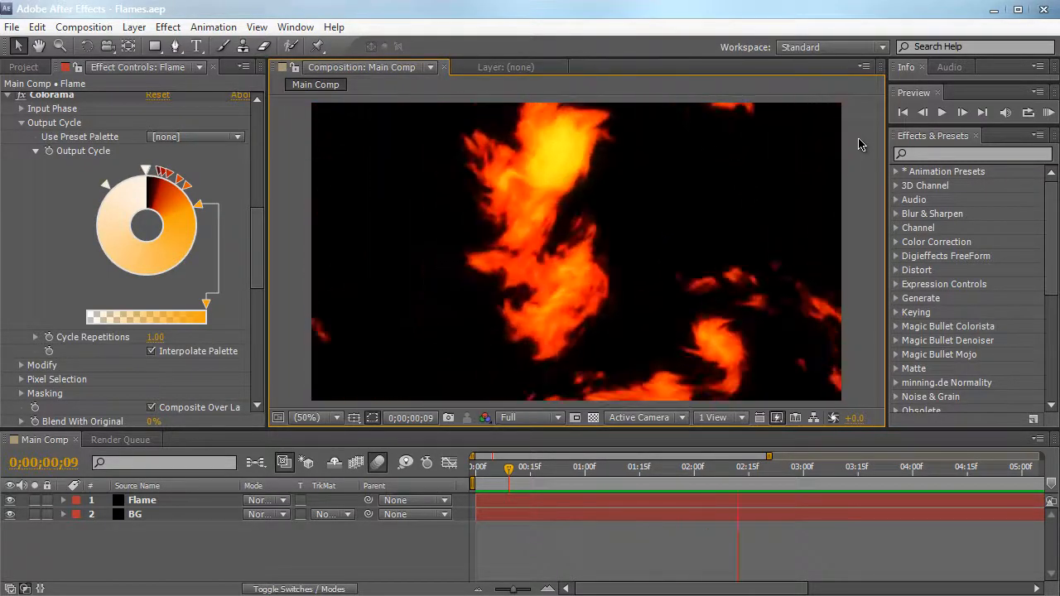
Step: Create a new composition named Flame Element with the HDV/HDTV 720 29.97 preset and a 10-second duration
click(861, 144)
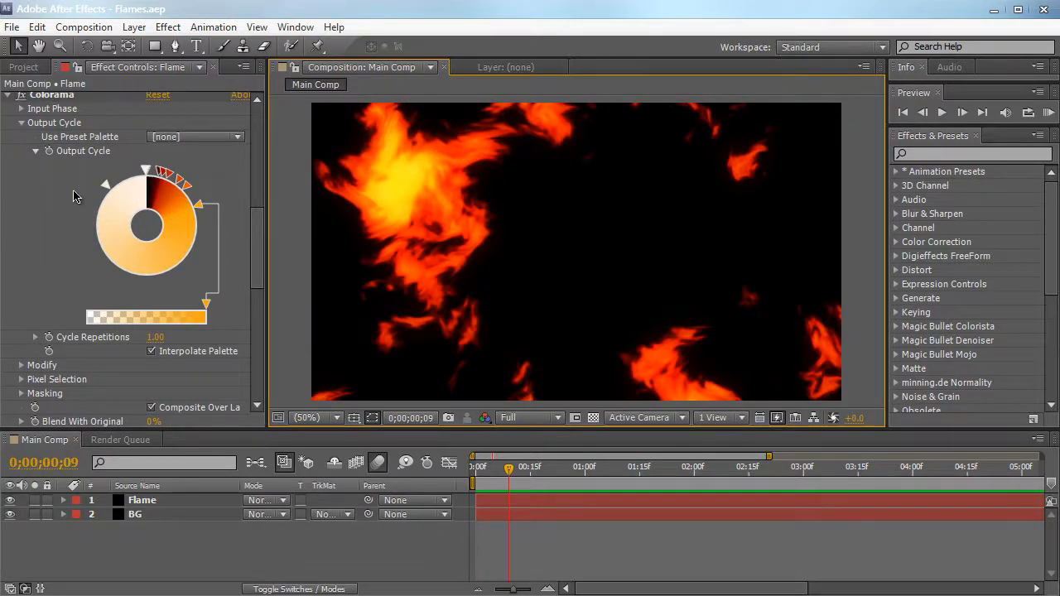
click(71, 30)
key(ctrl+n)
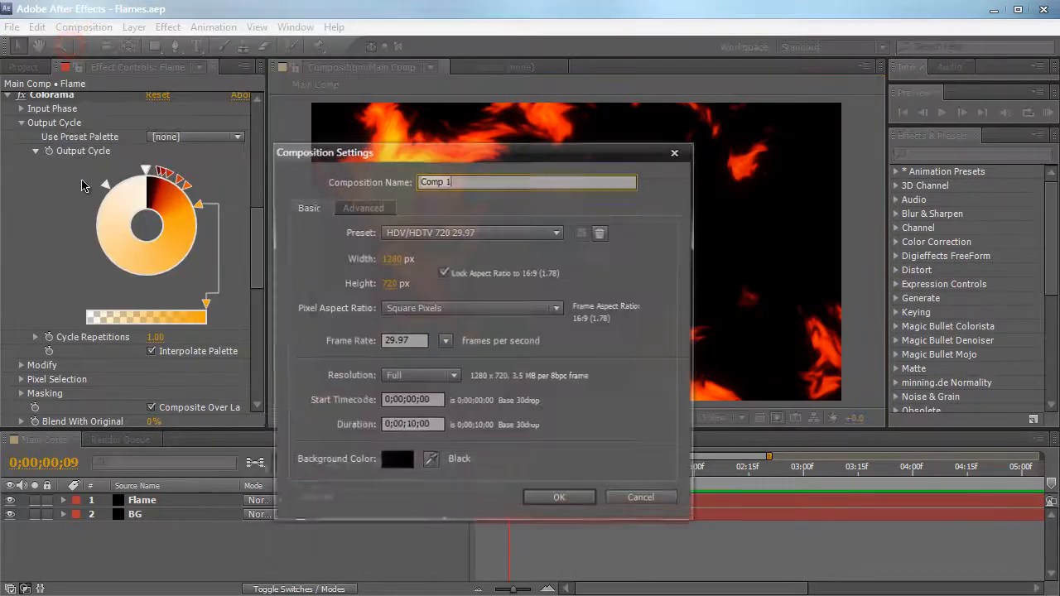
text(Flame Element)
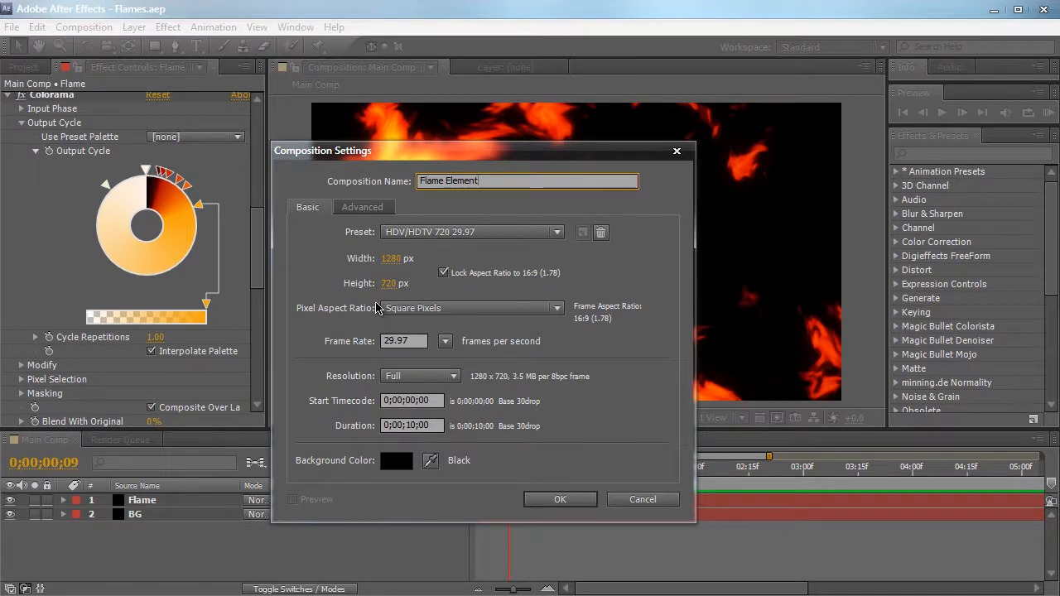
click(589, 501)
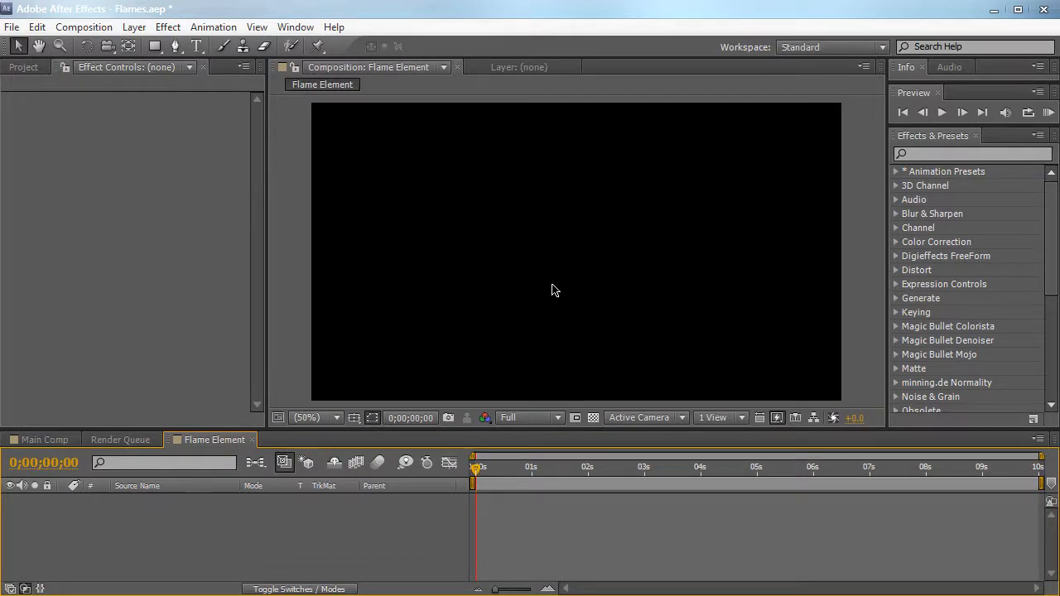
Step: Add two black 1280 x 720 solids named BG and Flame, with Flame above BG
key(ctrl+y)
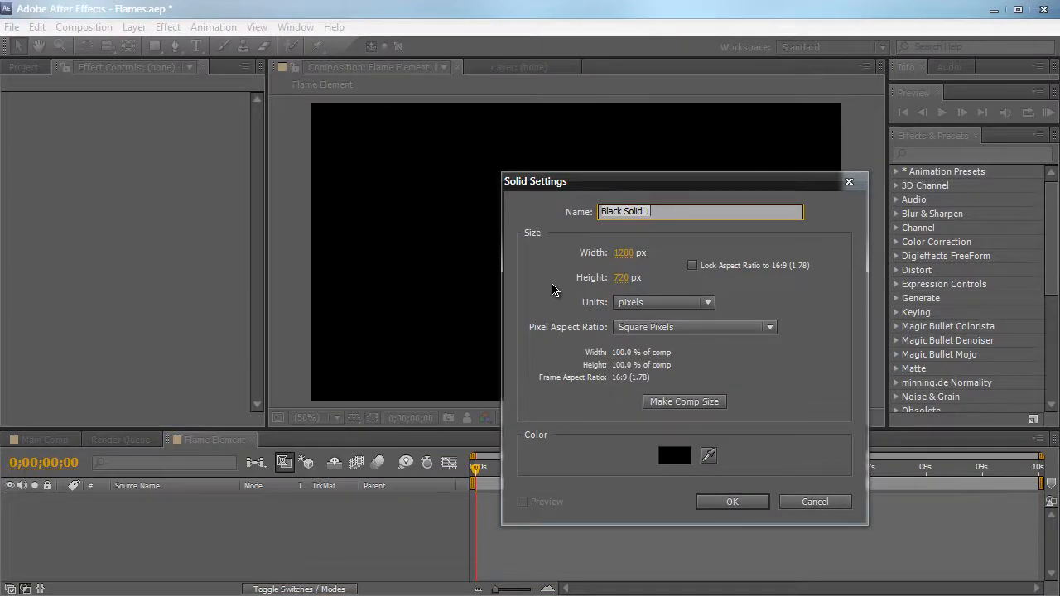
text(BG)
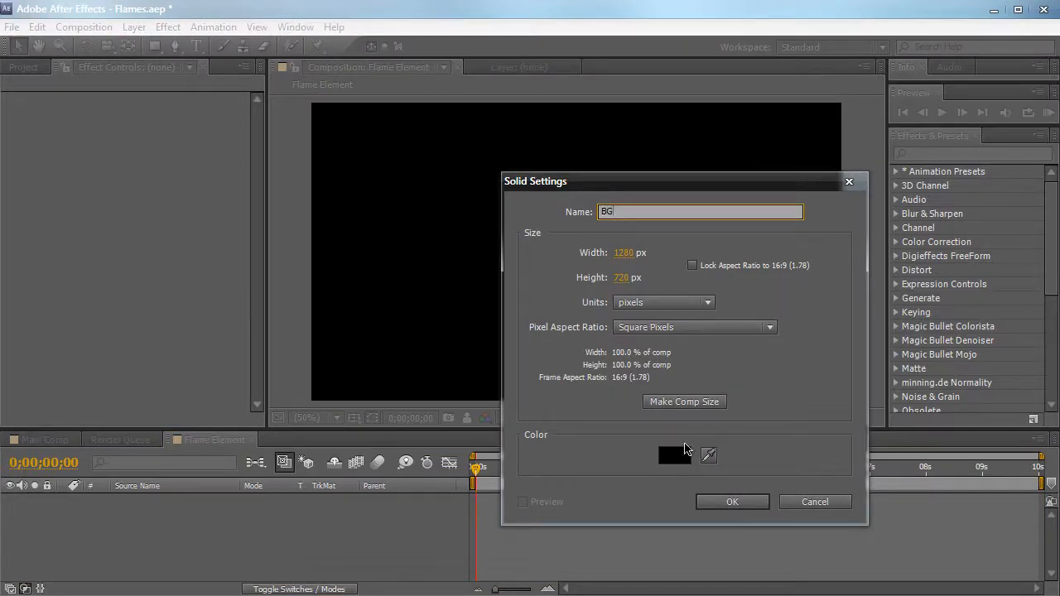
click(705, 502)
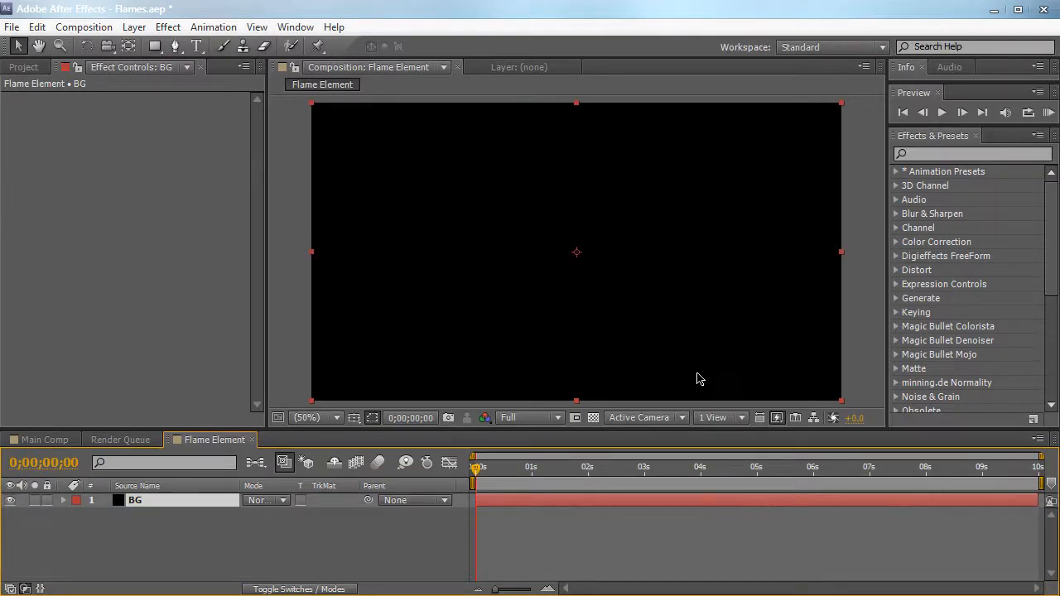
key(ctrl+y)
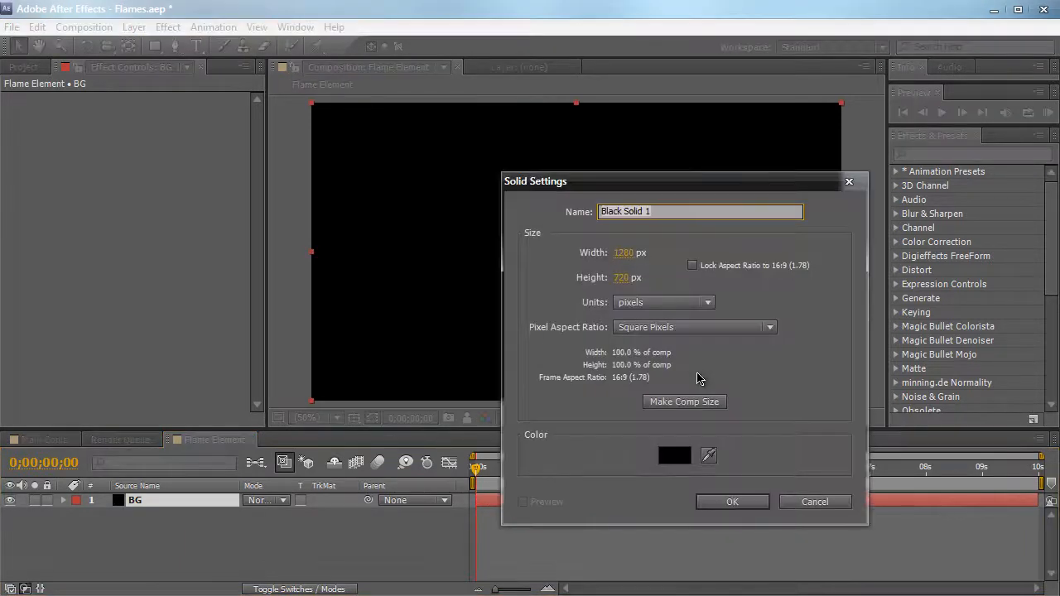
text(Flame)
key(Return)
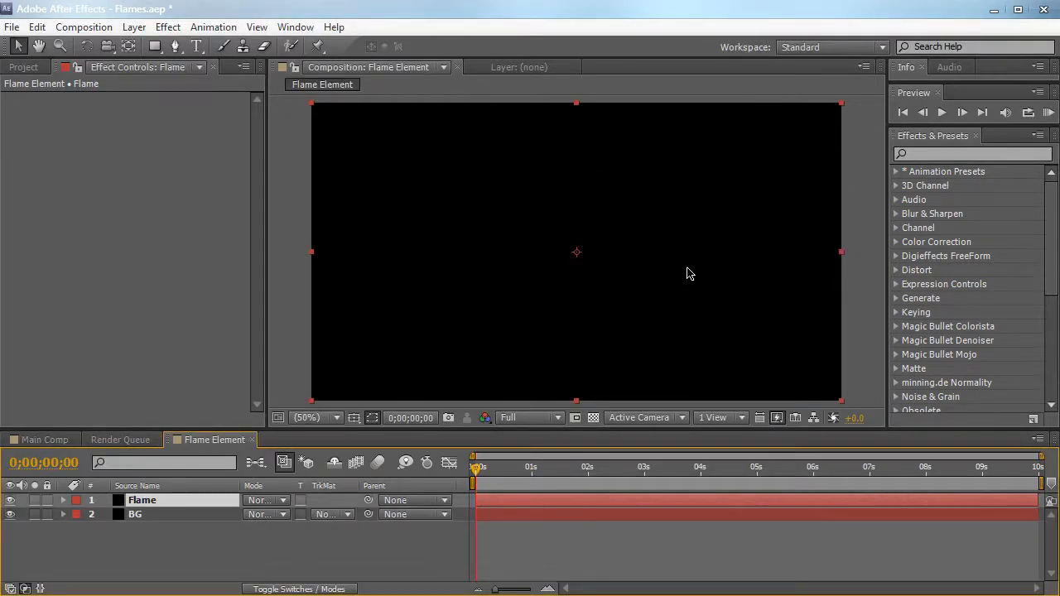
Step: Find the Fractal Noise effect and apply it to the Flame layer
click(978, 153)
text(fractal)
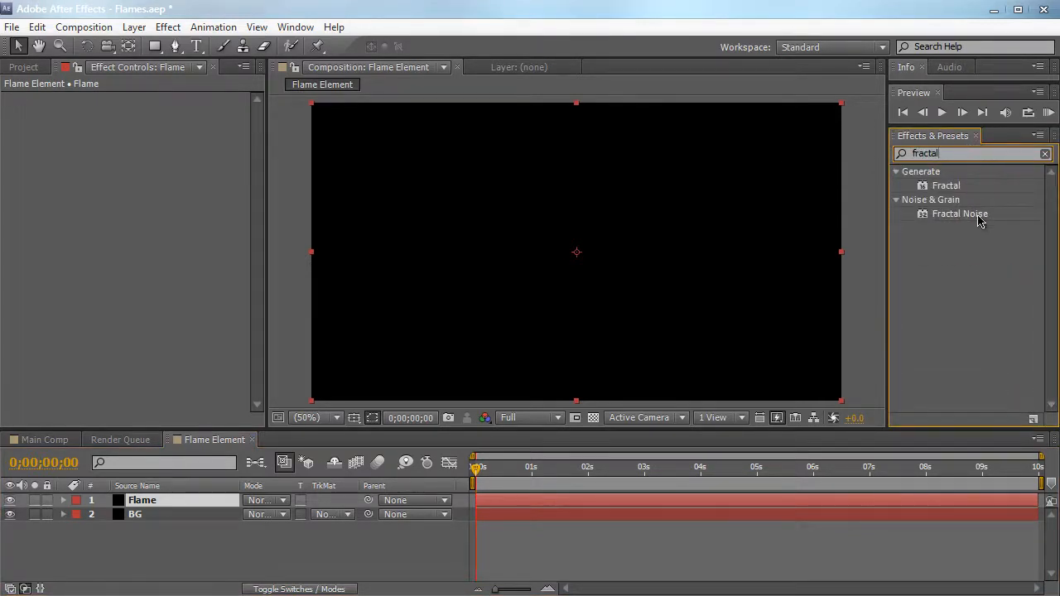
drag(978, 215, 754, 222)
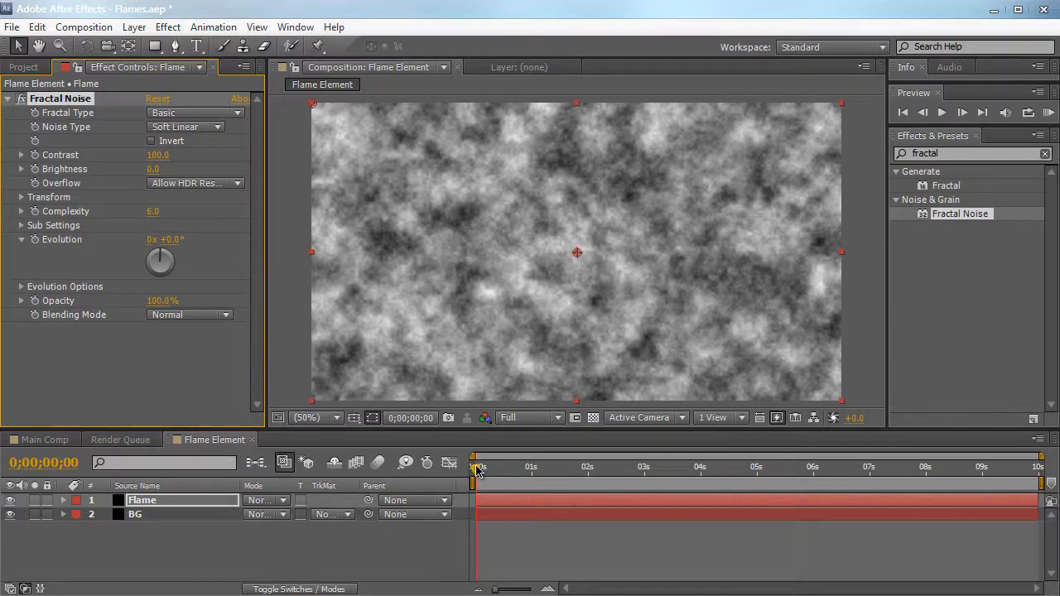
mouse_move(477, 469)
mouse_down()
mouse_move(492, 471)
mouse_move(474, 469)
mouse_up()
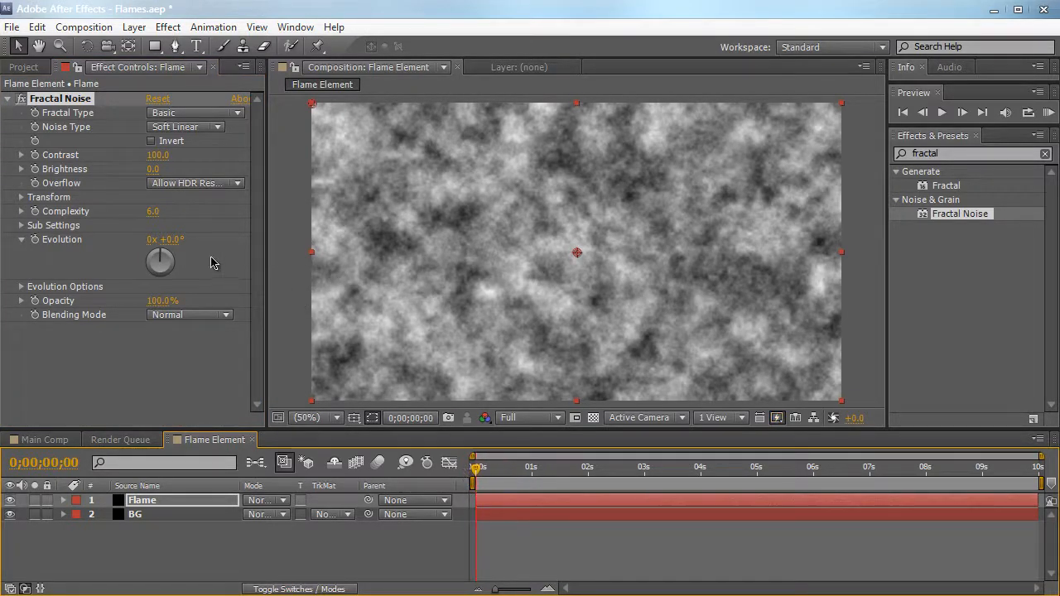
Step: Lower the Fractal Noise brightness to -62 so only scattered patches of noise remain
drag(153, 169, 116, 176)
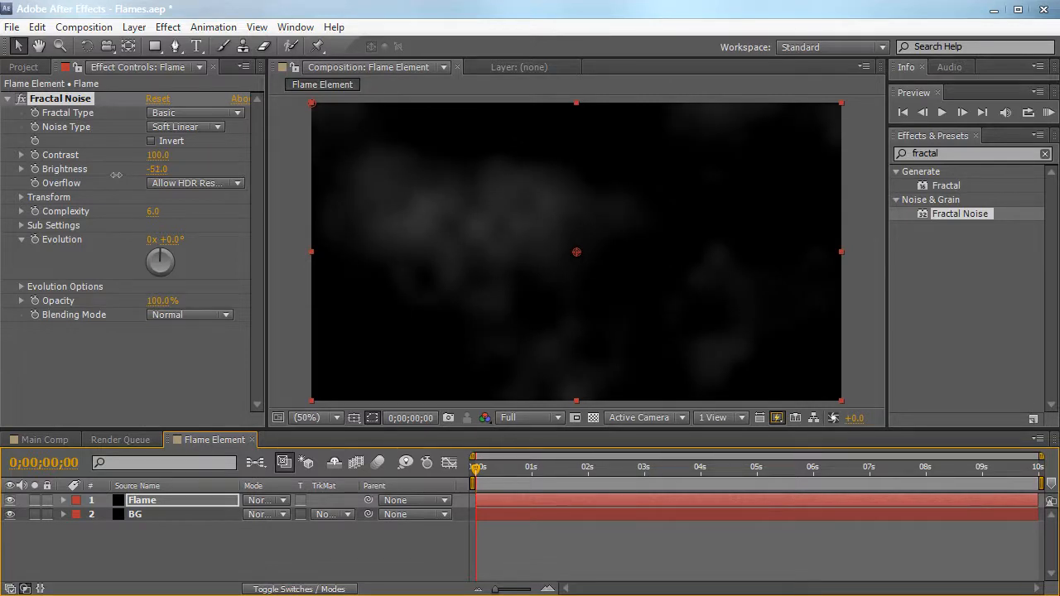
drag(116, 175, 117, 175)
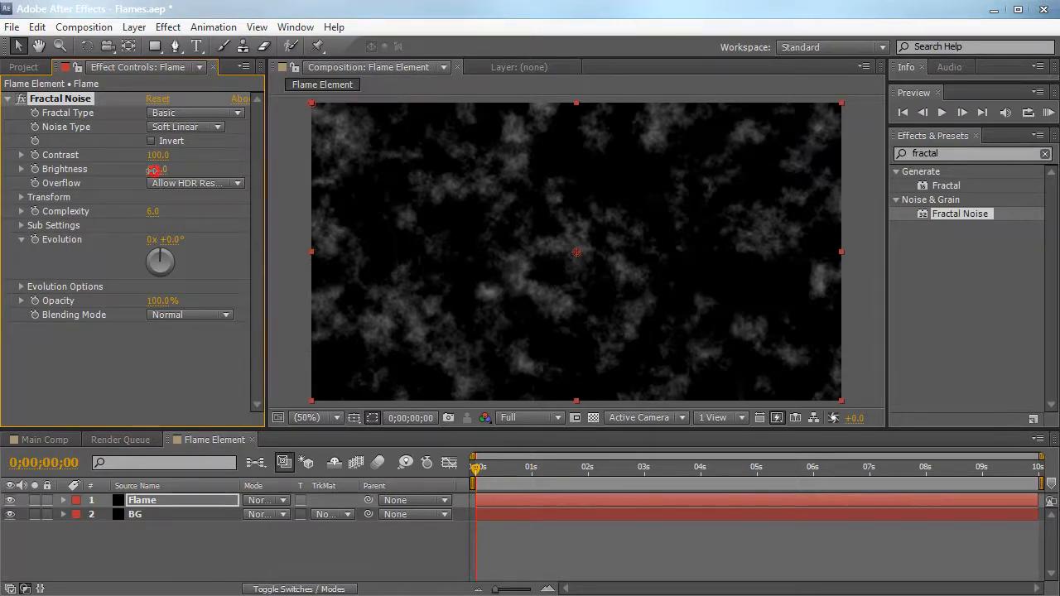
drag(153, 169, 145, 170)
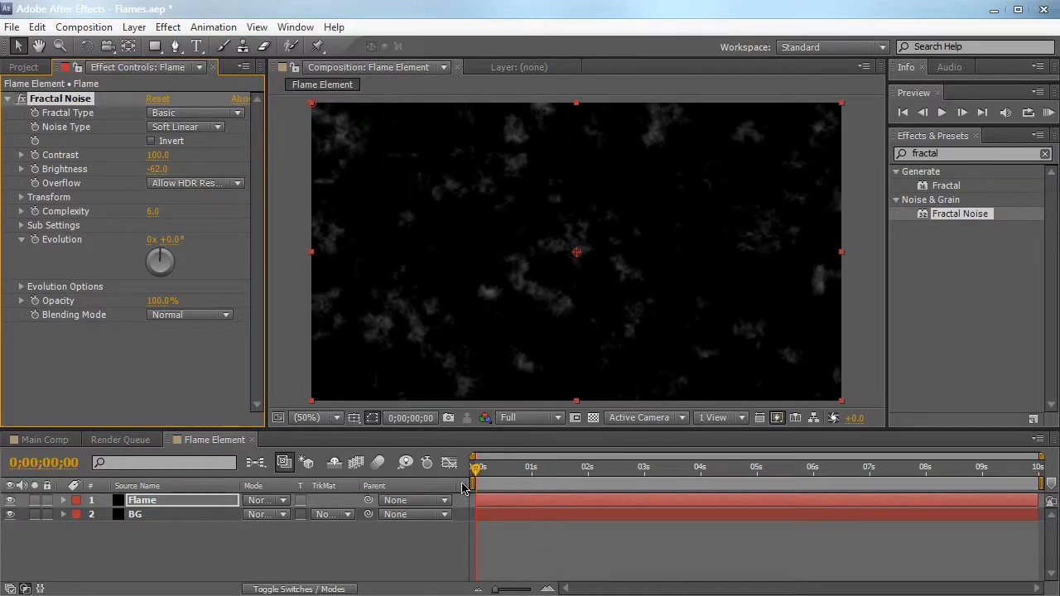
mouse_move(477, 468)
mouse_down()
mouse_move(556, 469)
mouse_move(477, 468)
mouse_up()
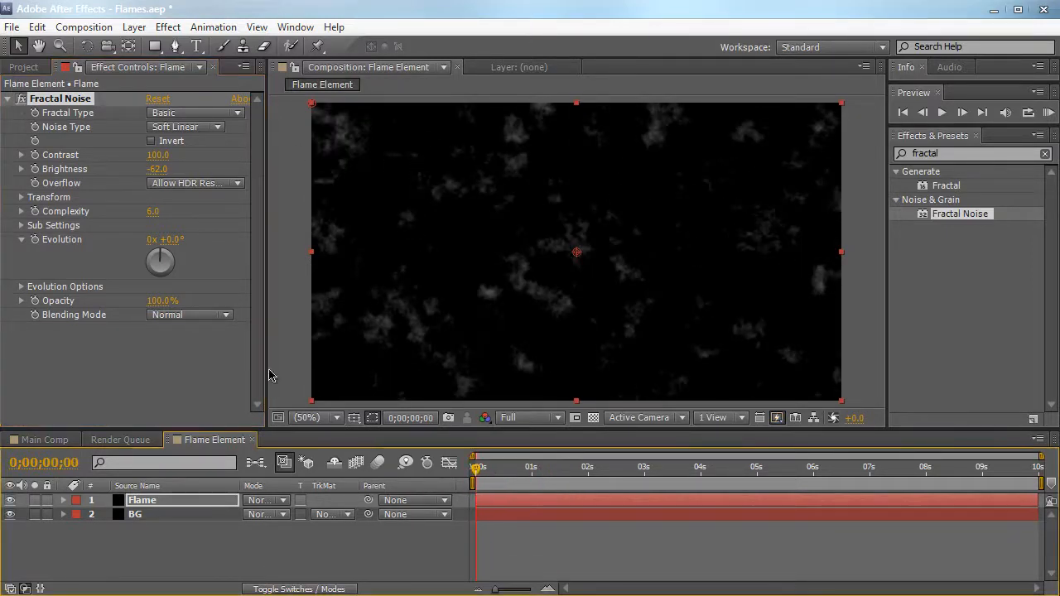
Step: Change the fractal type of the Fractal Noise to Dynamic Twist
click(165, 113)
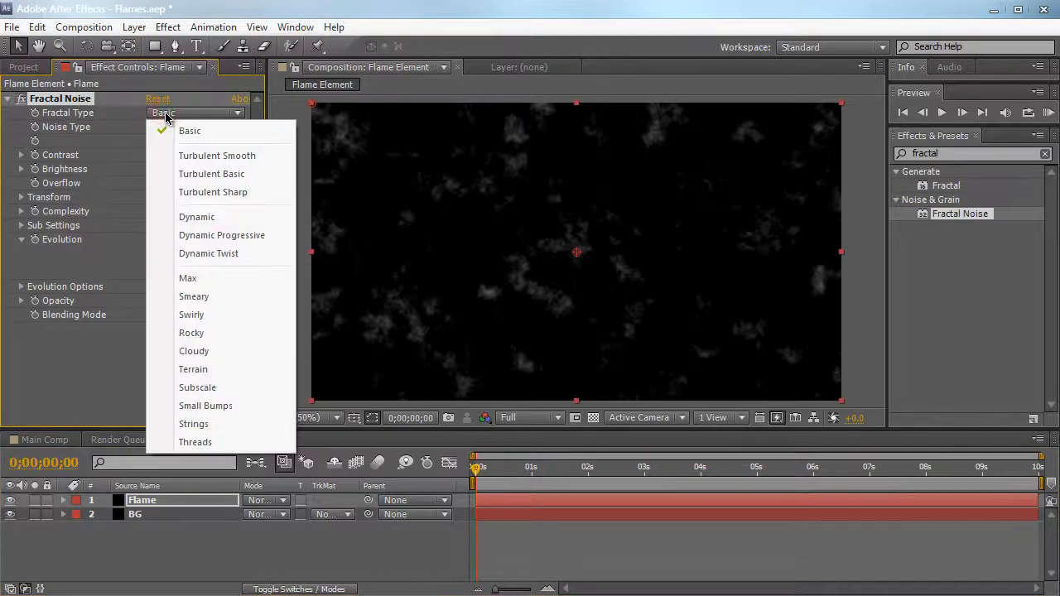
click(209, 254)
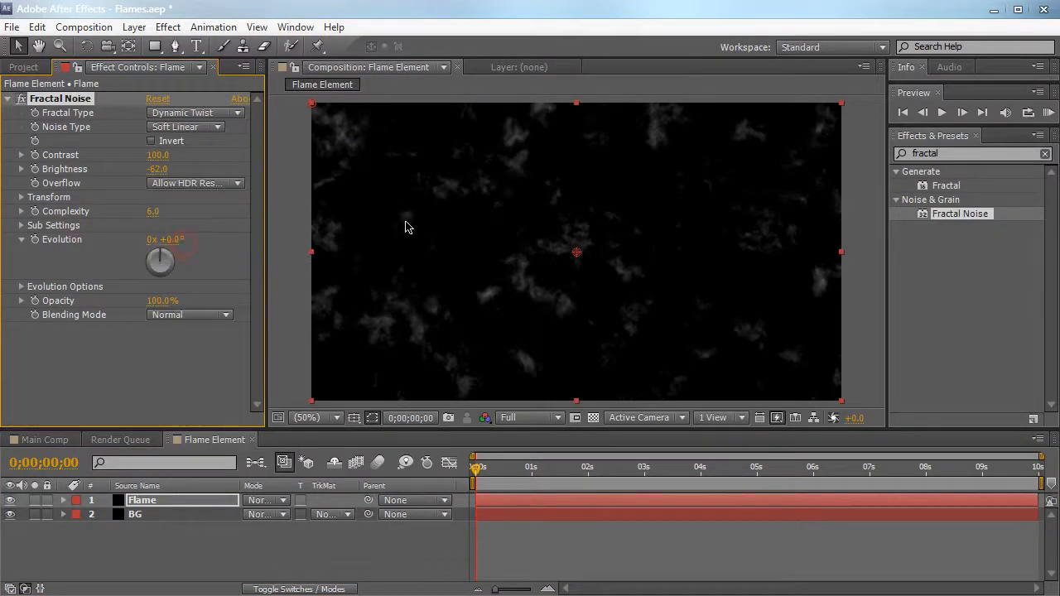
mouse_move(477, 467)
mouse_down()
mouse_move(508, 468)
mouse_move(474, 466)
mouse_up()
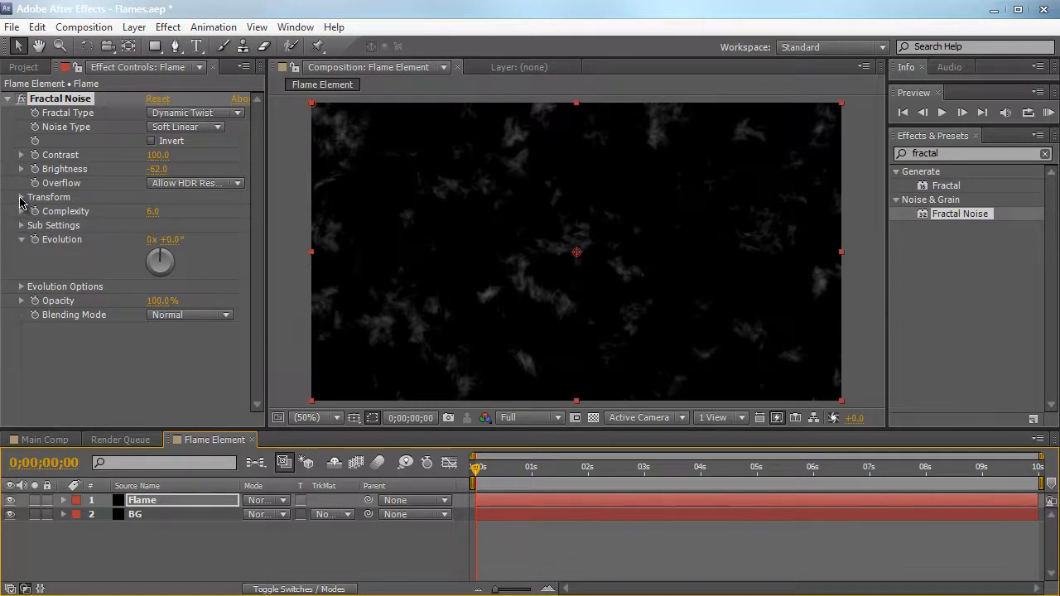
Step: Turn off uniform scaling for the noise and set its scale width to about 365 and scale height to about 282
click(20, 198)
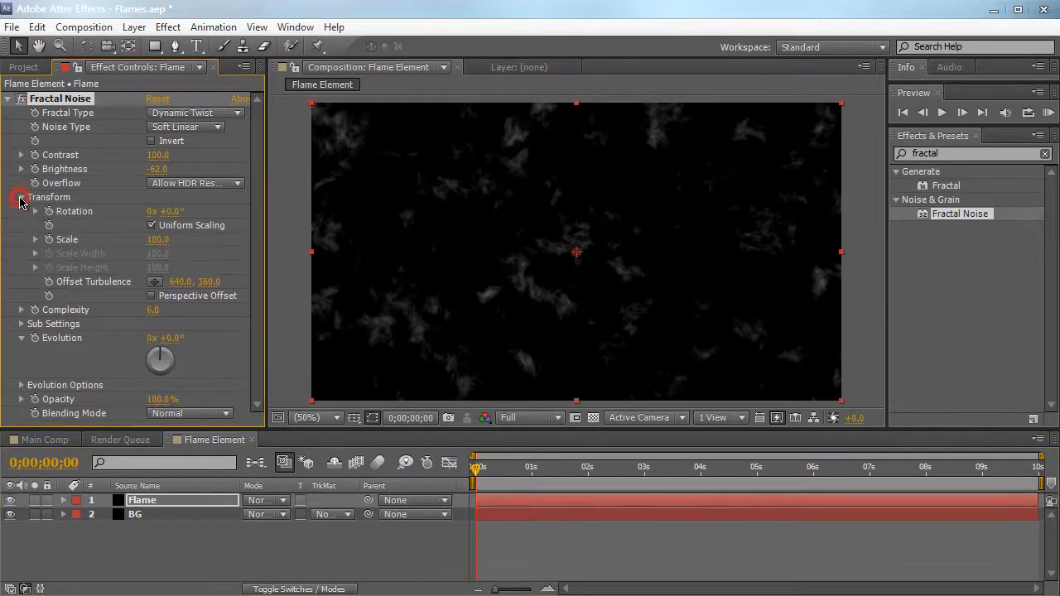
click(151, 226)
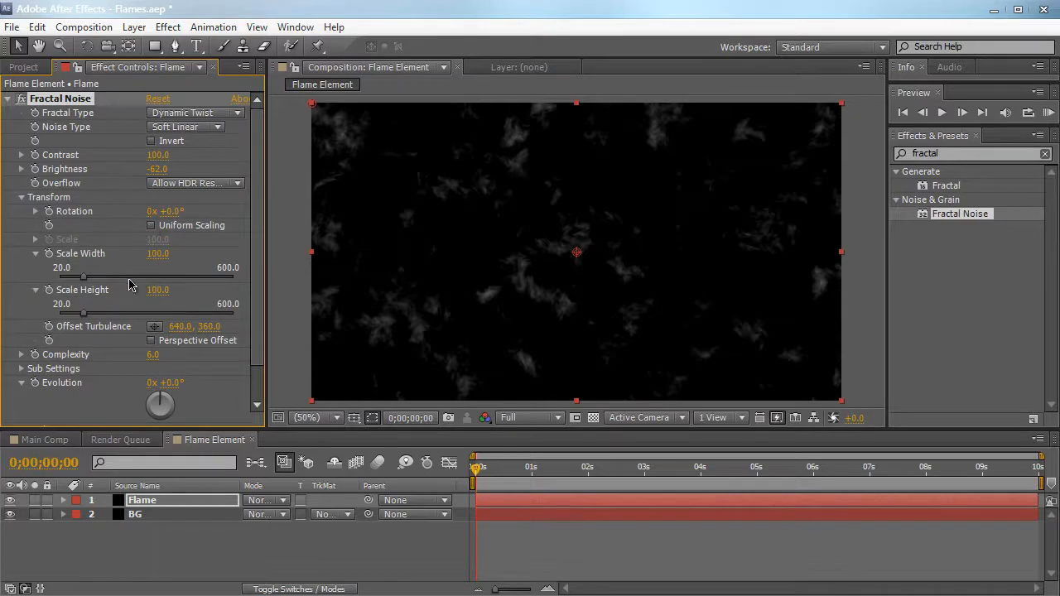
drag(86, 277, 164, 281)
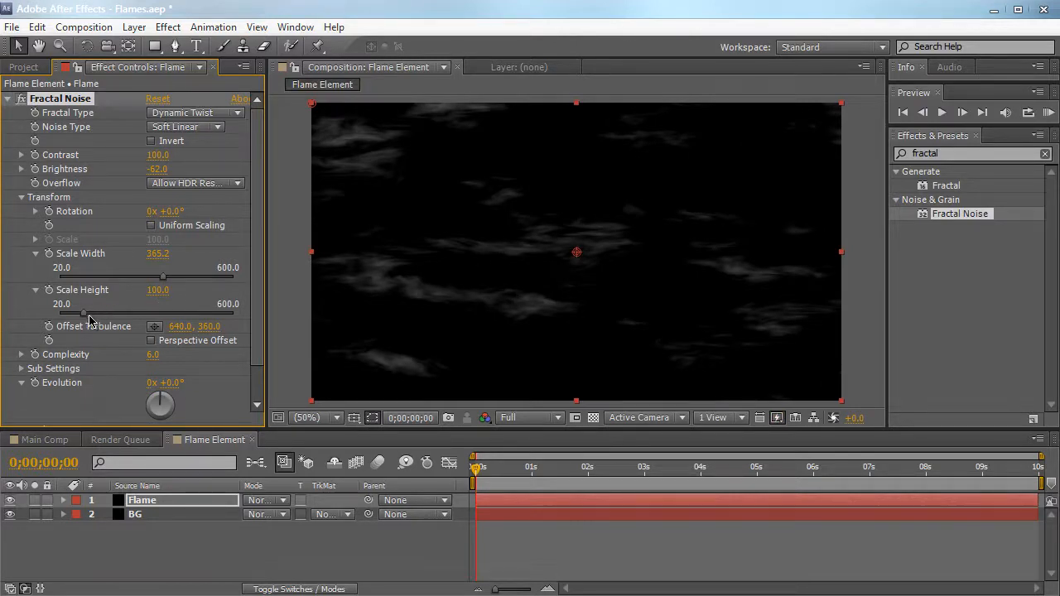
drag(84, 315, 140, 316)
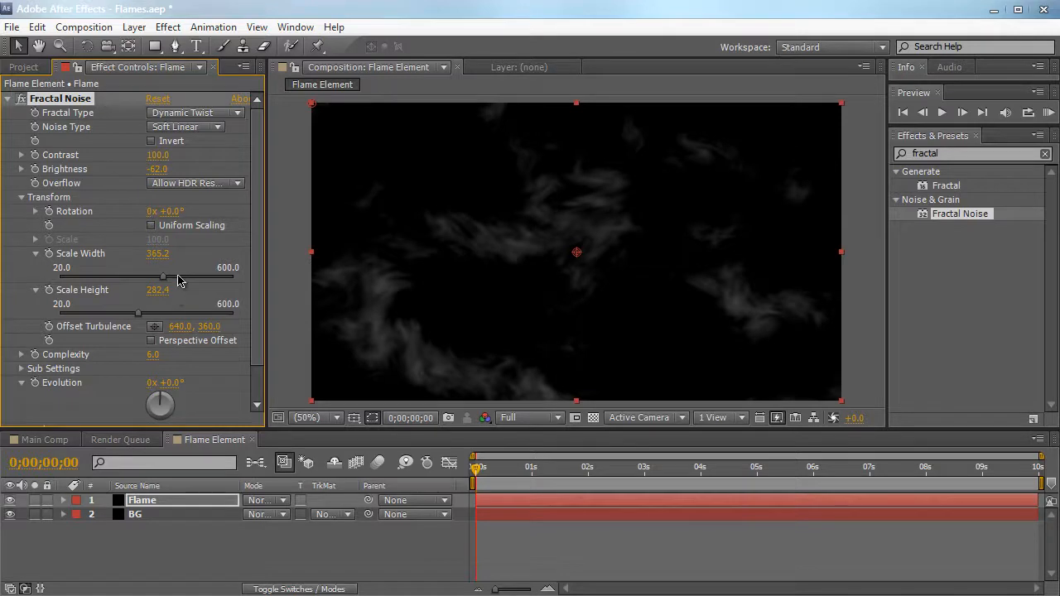
key(space)
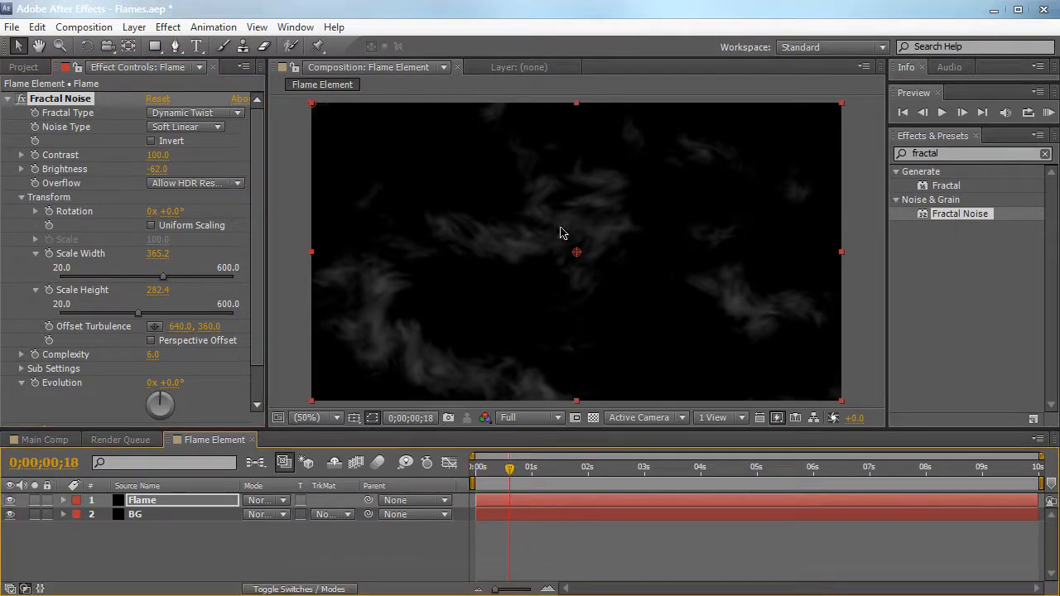
Step: Set the Fractal Noise complexity to 6.2
scroll(257, 336, down, 1)
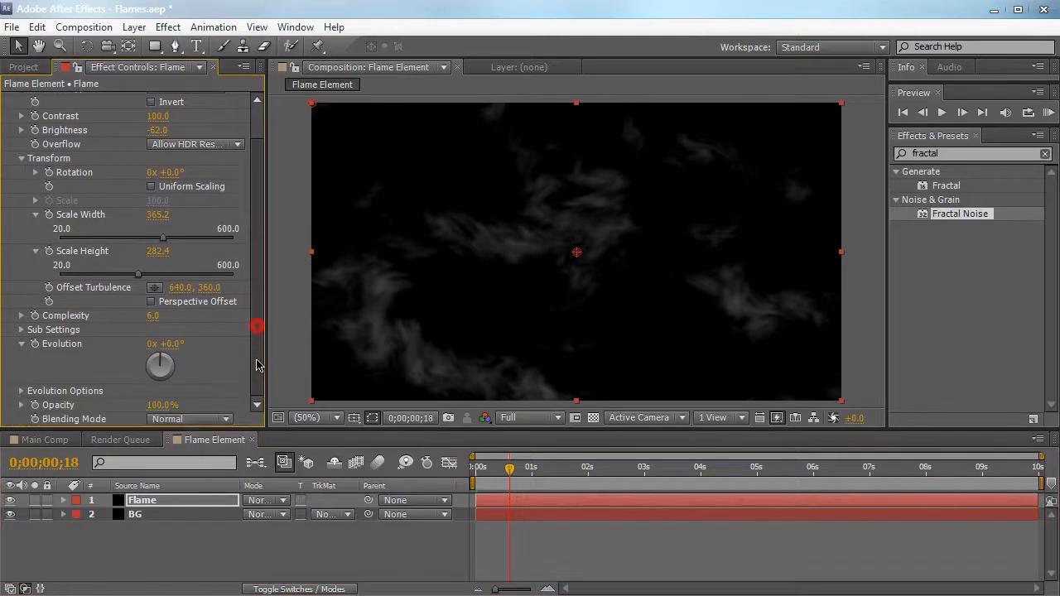
click(152, 316)
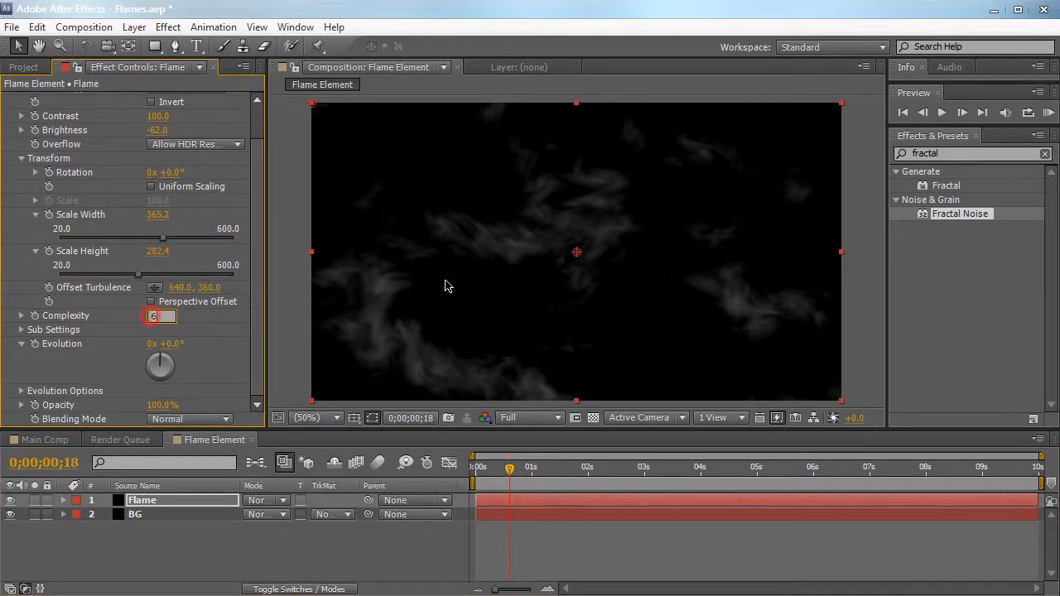
text(6.2)
key(Return)
Step: Add the expression time*110 to the Fractal Noise Evolution and scrub through the timeline to check the motion
click(258, 278)
alt+click(34, 347)
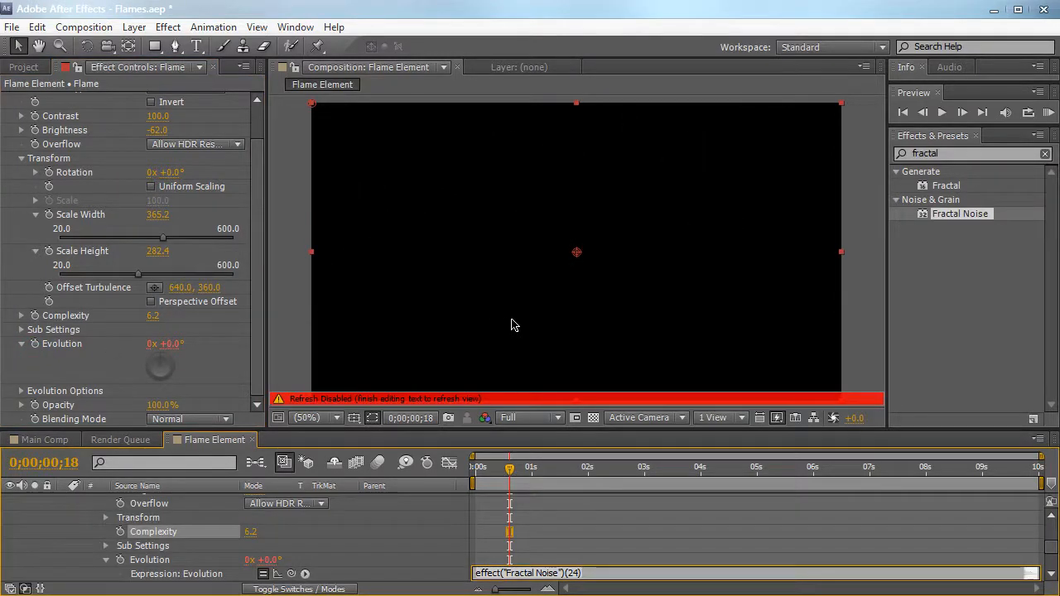
key(ctrl+a)
text(time)
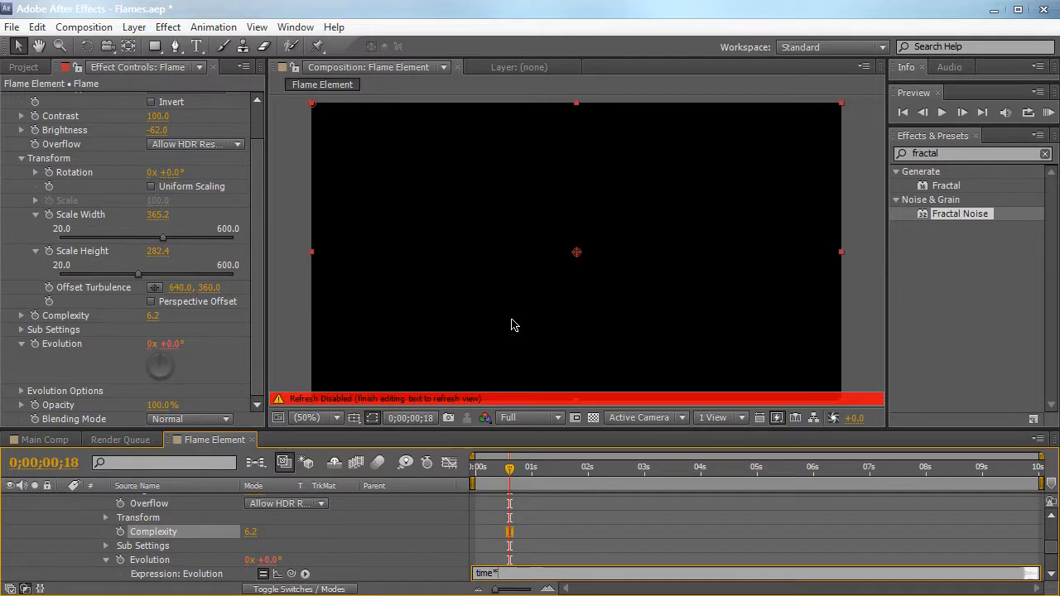
text(*150)
key(Return)
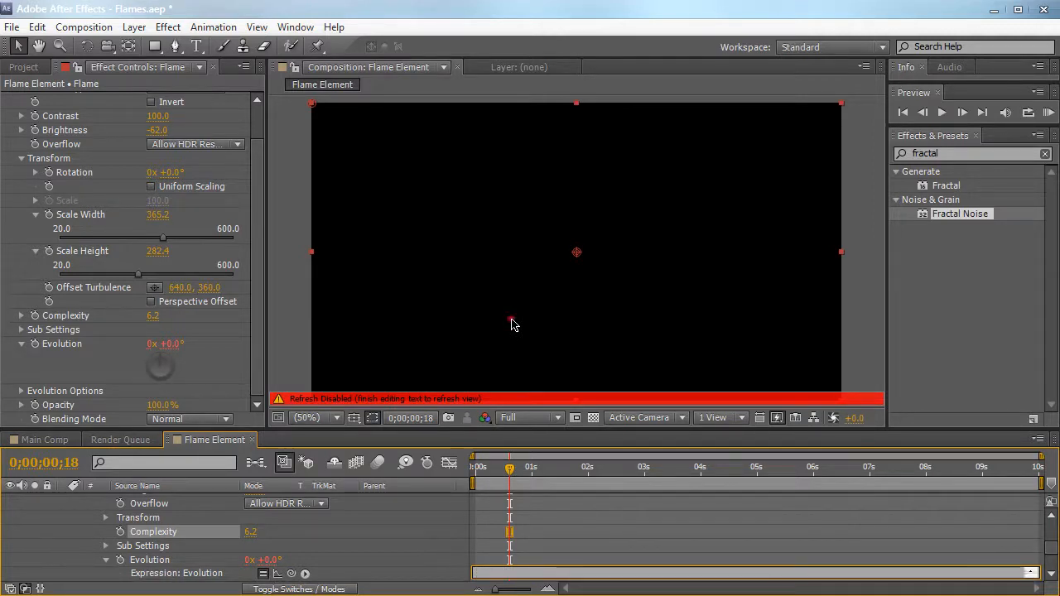
click(511, 324)
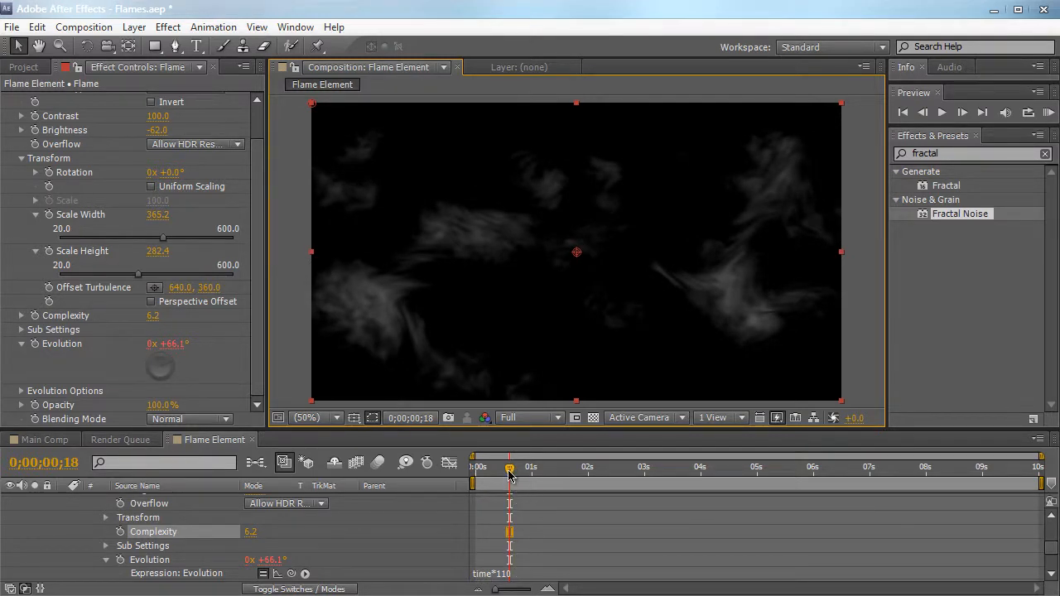
drag(510, 472, 583, 468)
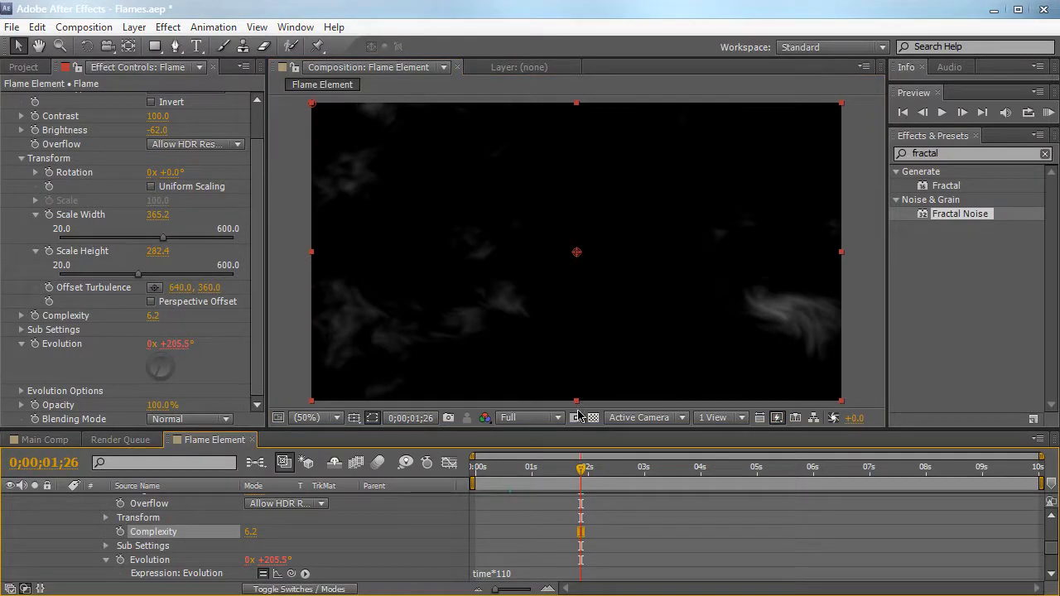
Step: Set an Offset Turbulence keyframe at 0;00;00;00 on the Flame layer's noise and collapse the layer's properties
key(Home)
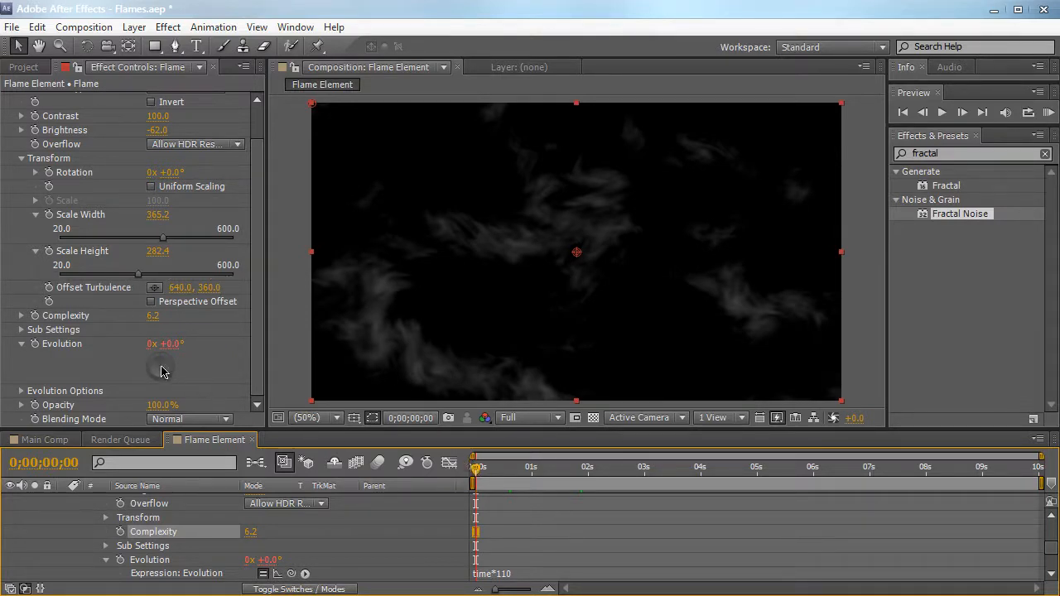
click(50, 288)
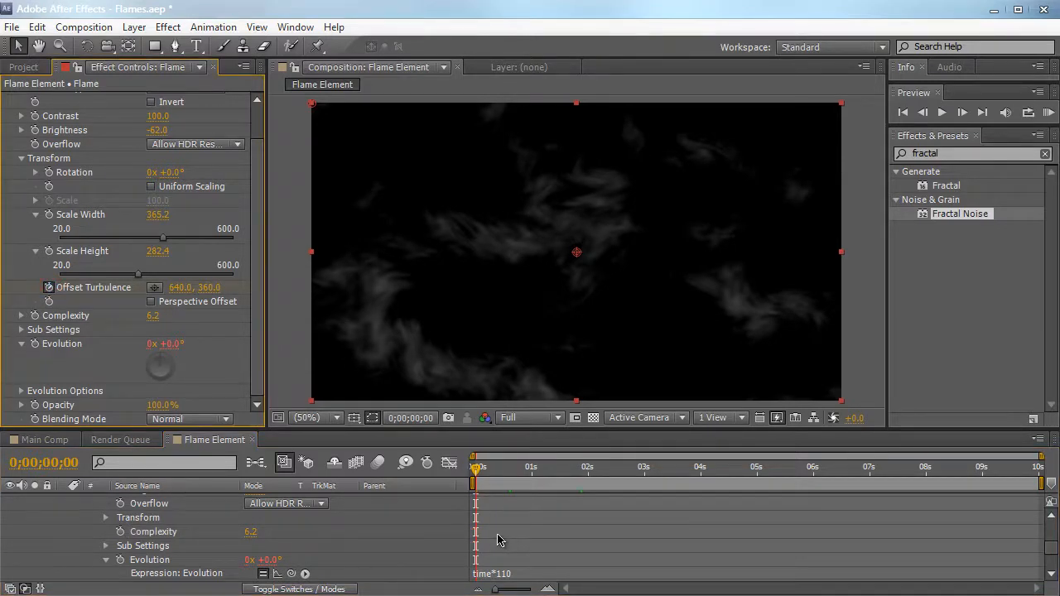
scroll(497, 540, up, 3)
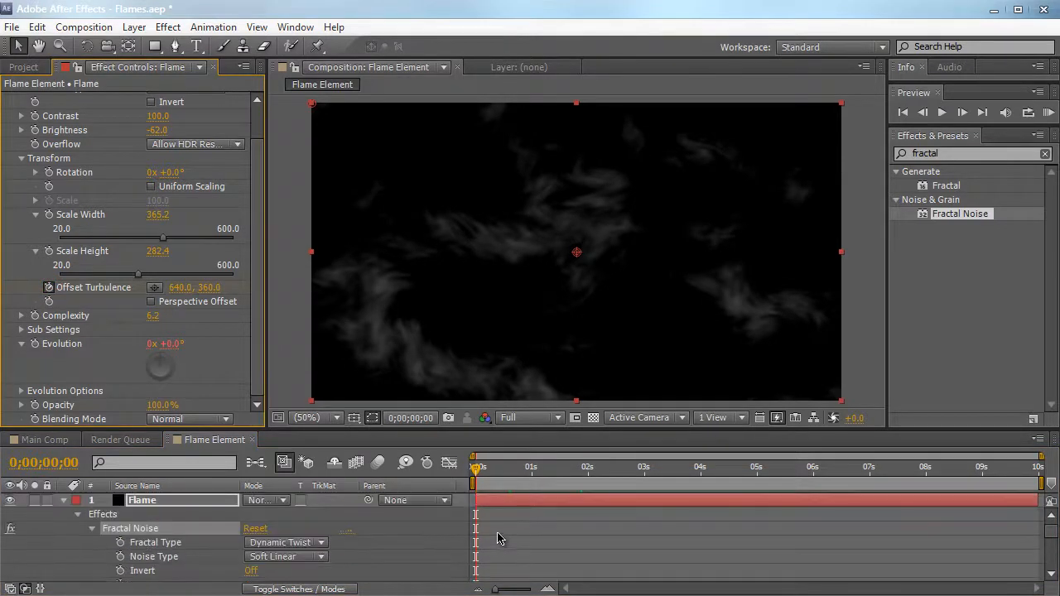
click(62, 501)
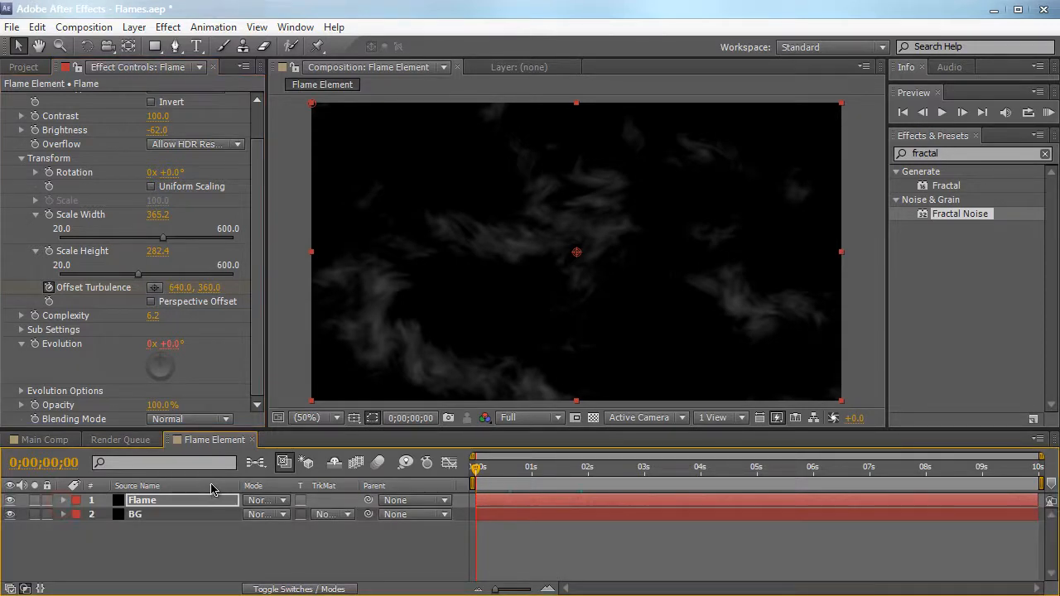
Step: Animate the Flame noise's Offset Turbulence from 640, 1277 at 0;00;00;00 to 7390, 1277 at 0;00;09;29 and scrub through the motion
key(u)
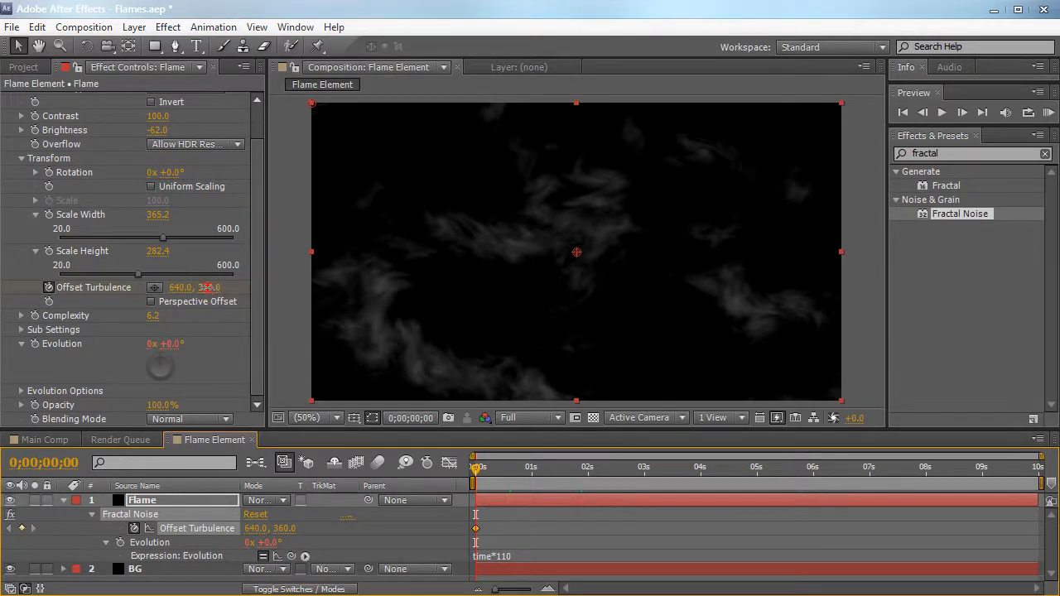
drag(207, 288, 903, 300)
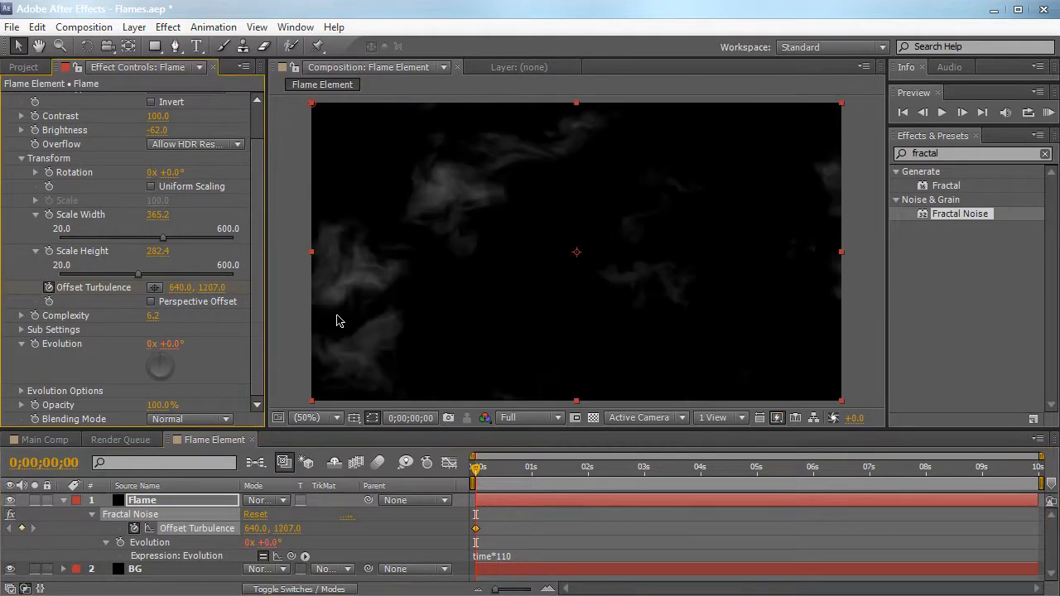
drag(214, 291, 274, 290)
drag(480, 472, 1041, 454)
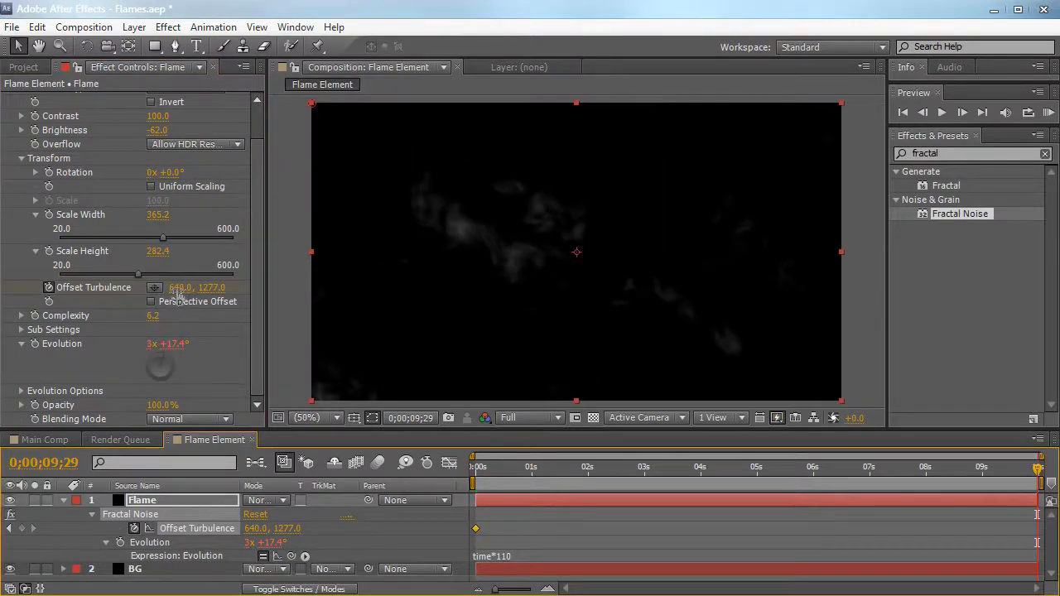
drag(178, 292, 701, 265)
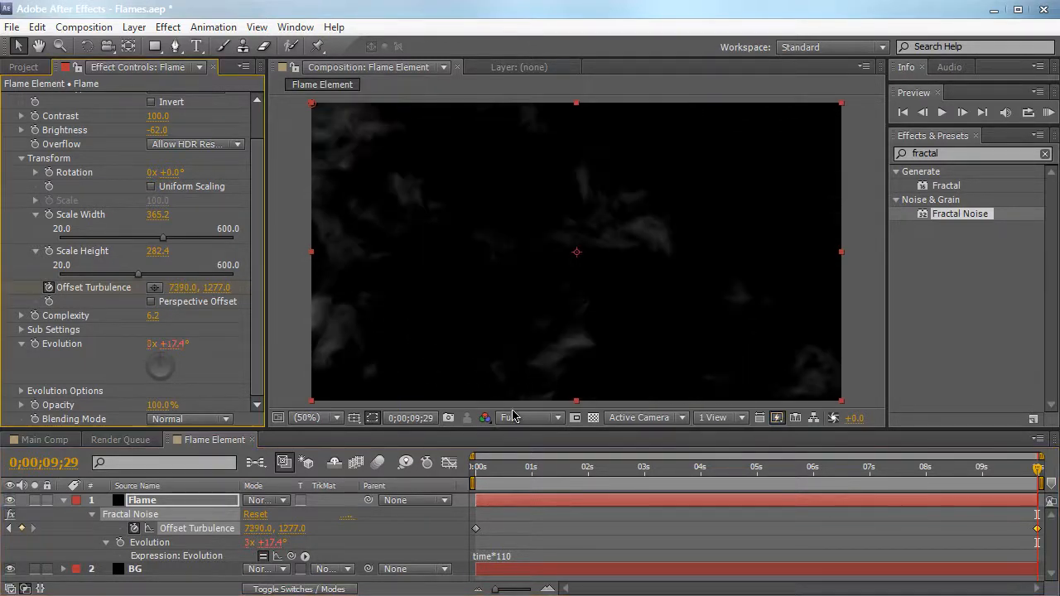
drag(490, 468, 722, 450)
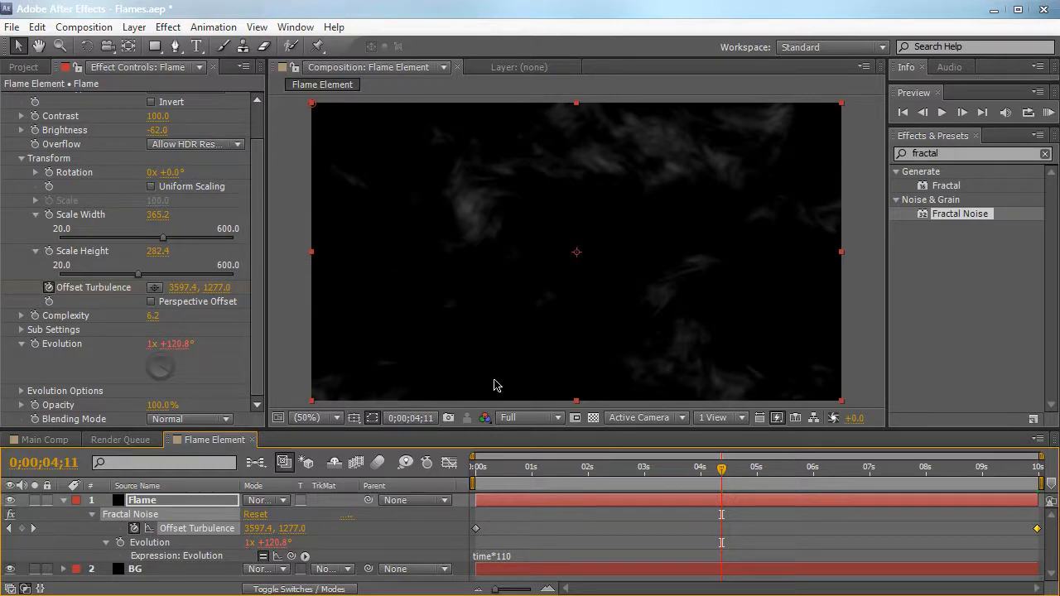
Step: Set the vertical Offset Turbulence to 2107 at the first keyframe and 778 at the last, and preview the animation
drag(529, 483, 461, 482)
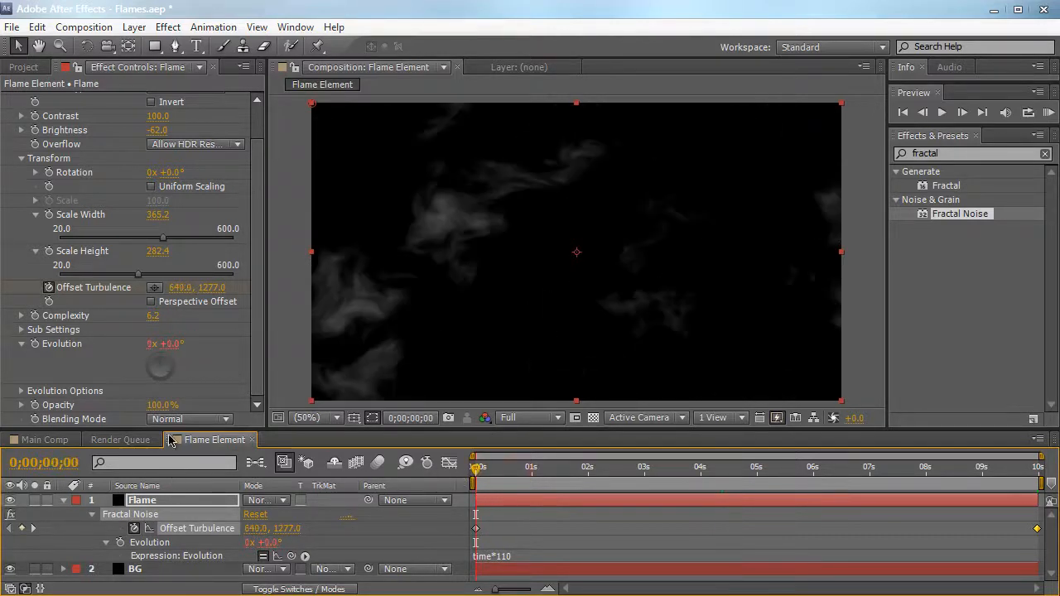
drag(212, 287, 546, 430)
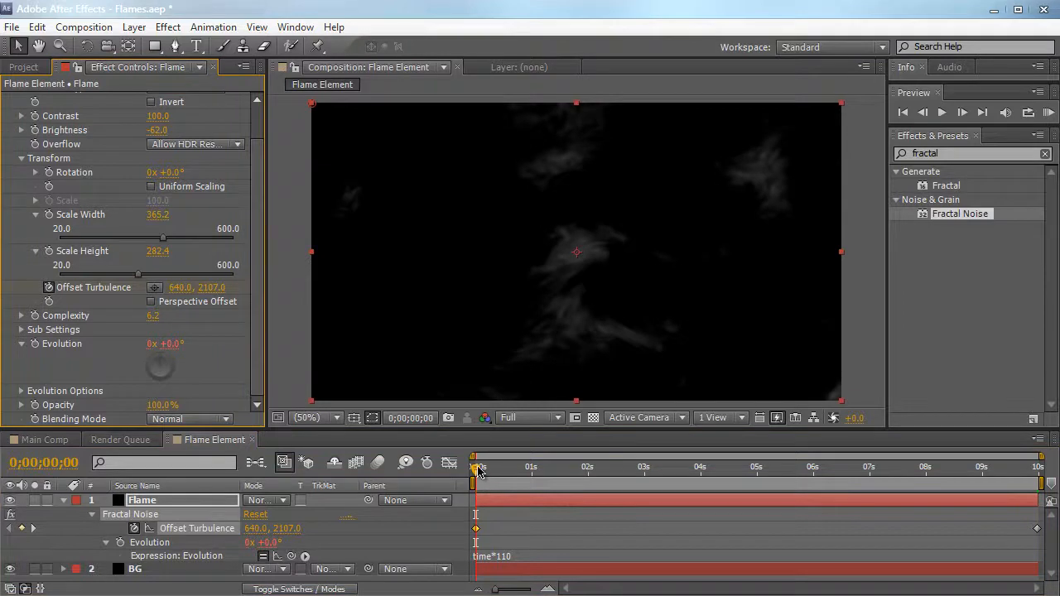
key(space)
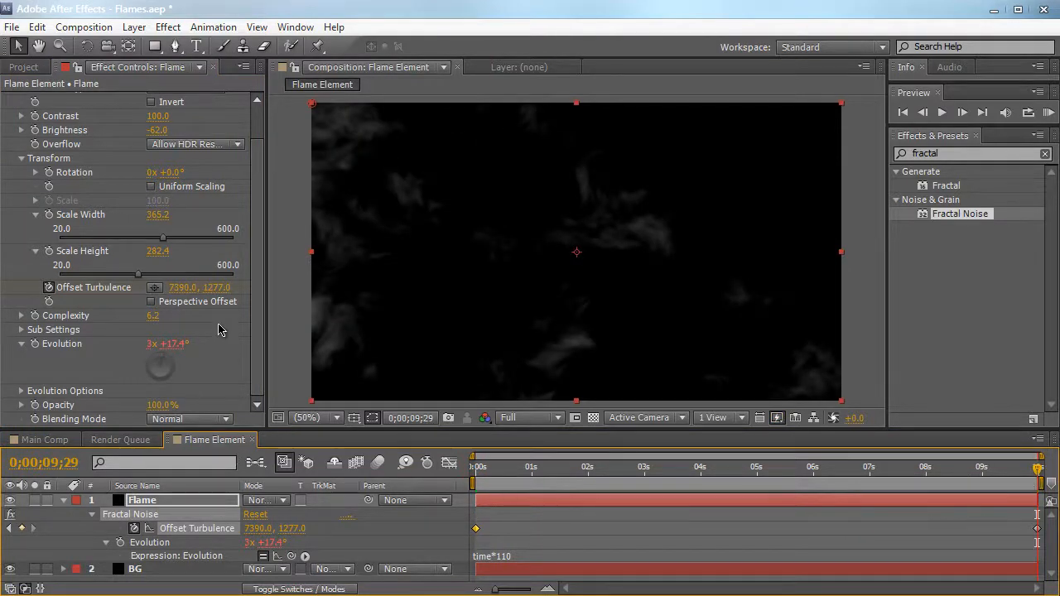
drag(221, 293, 33, 293)
drag(216, 288, 192, 288)
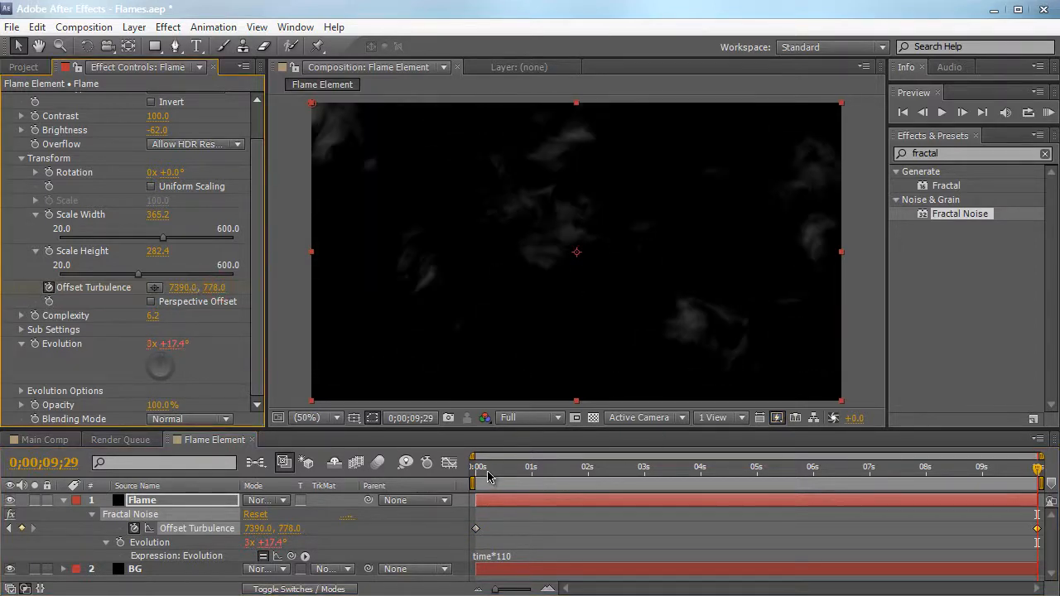
drag(488, 476, 800, 478)
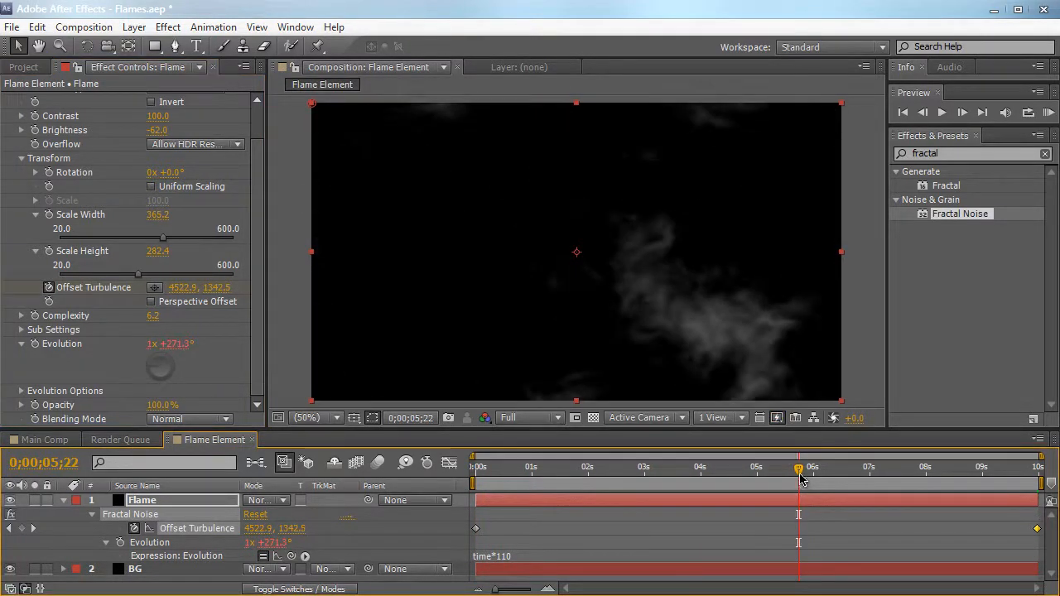
key(KP_0)
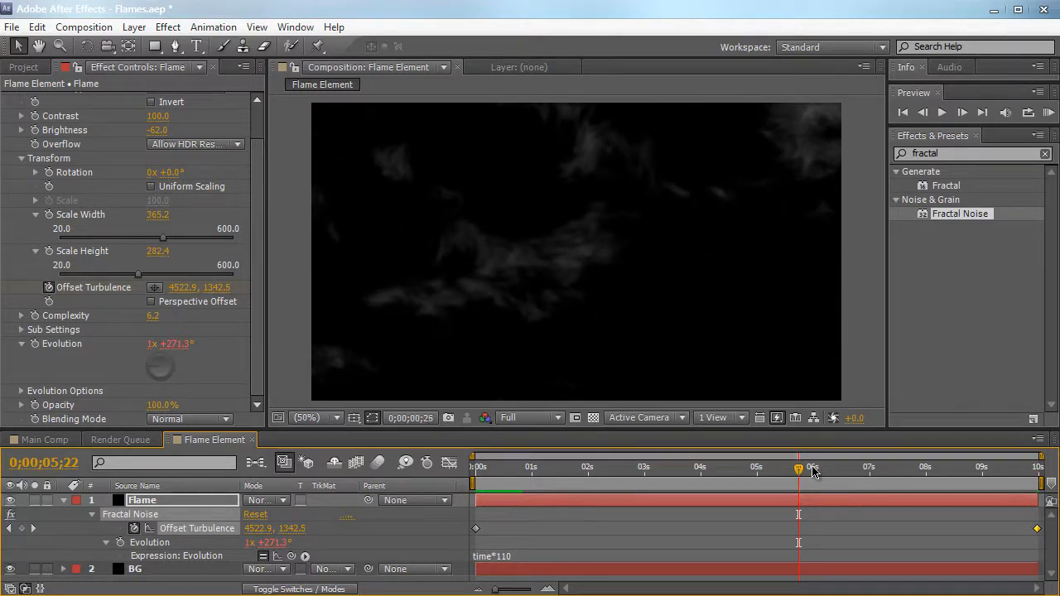
click(561, 345)
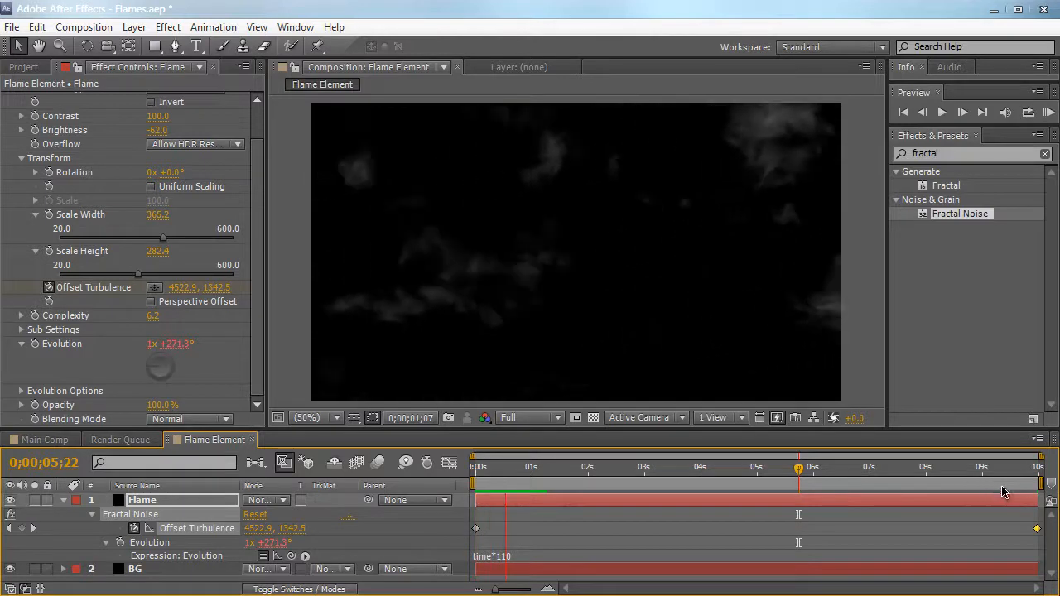
Step: Set the horizontal Offset Turbulence to 10570 at 0;00;09;29 and scrub through the timeline to check the faster motion
drag(991, 469, 1046, 478)
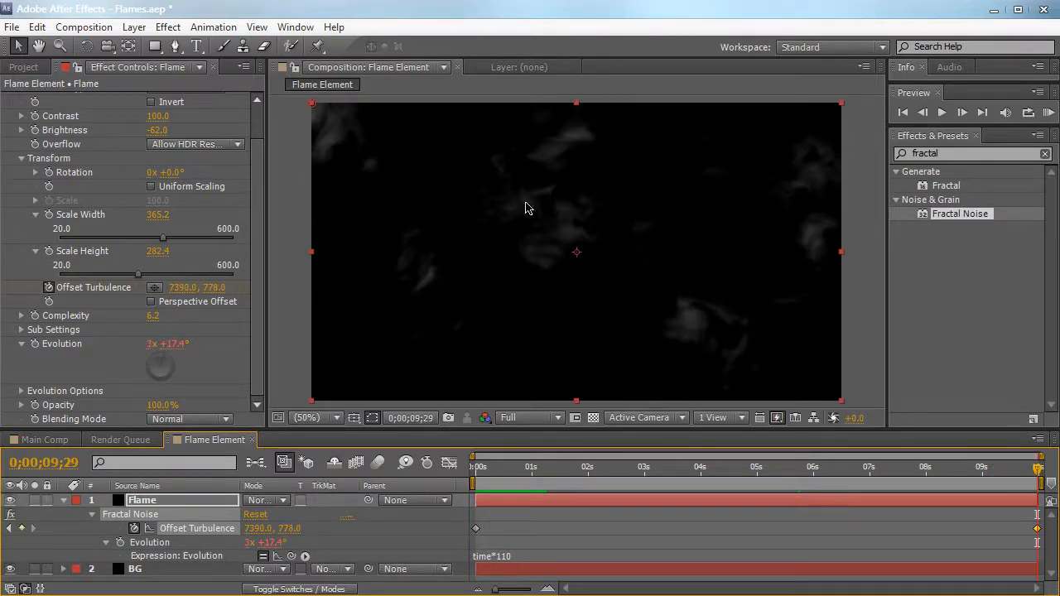
click(256, 243)
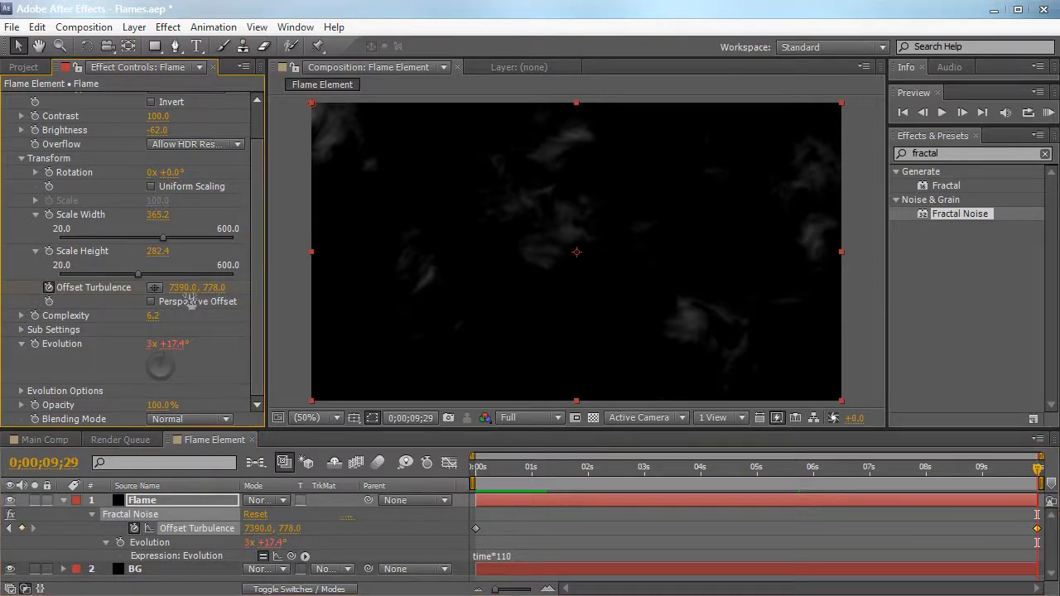
drag(178, 291, 448, 273)
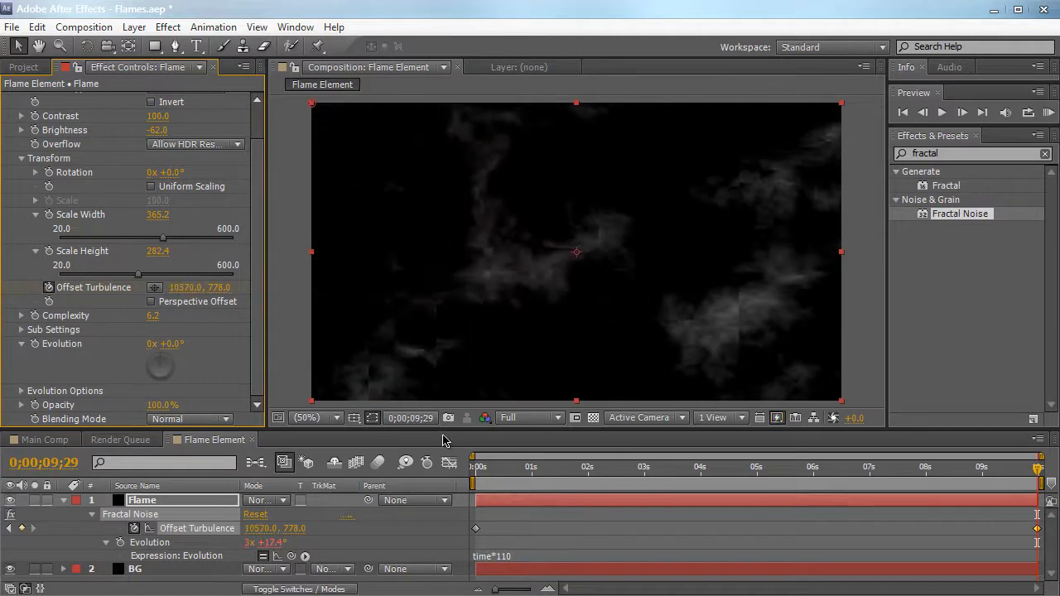
click(484, 481)
drag(484, 480, 813, 477)
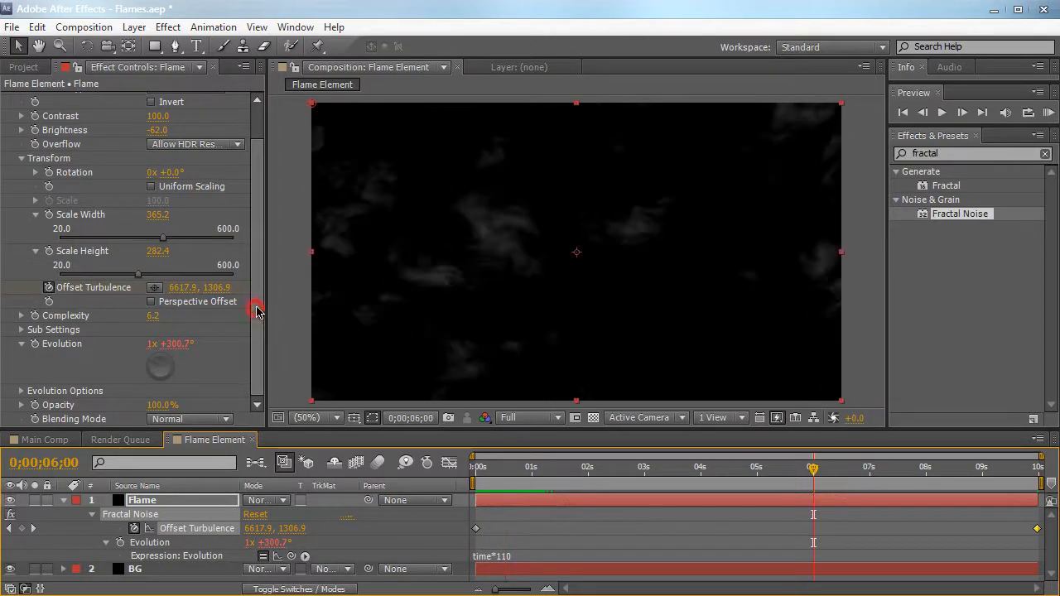
Step: Set the Fractal Noise contrast to 90 and scrub through the timeline to check the look
click(158, 116)
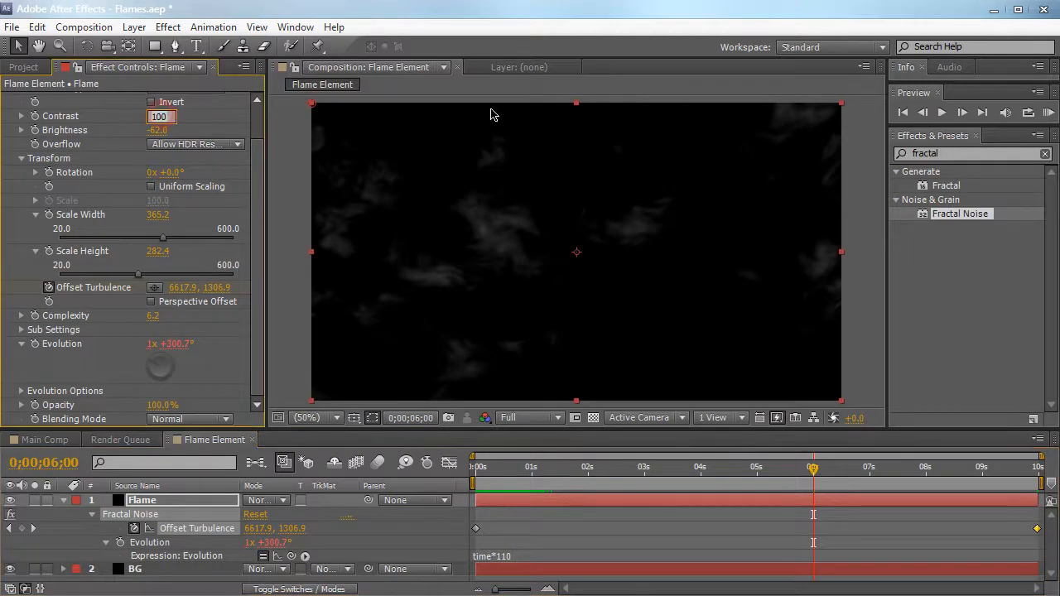
text(90)
key(Return)
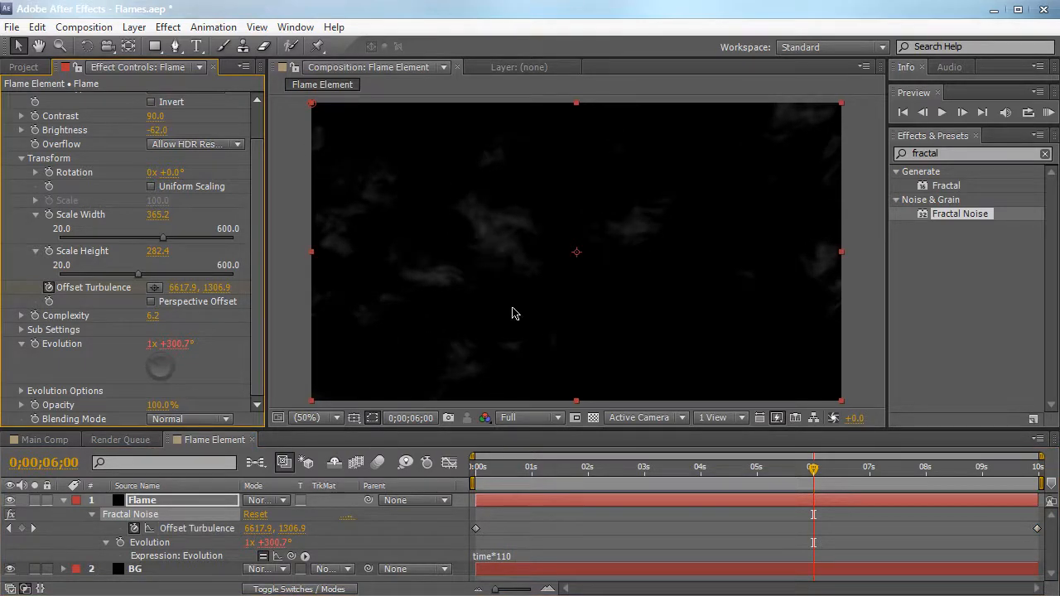
drag(525, 468, 589, 469)
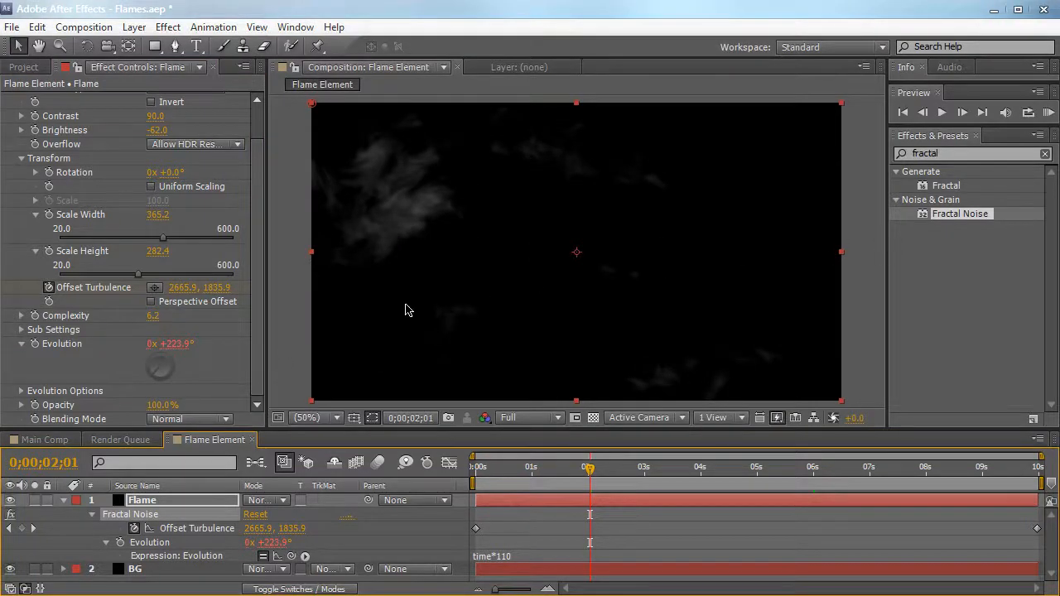
drag(489, 470, 723, 474)
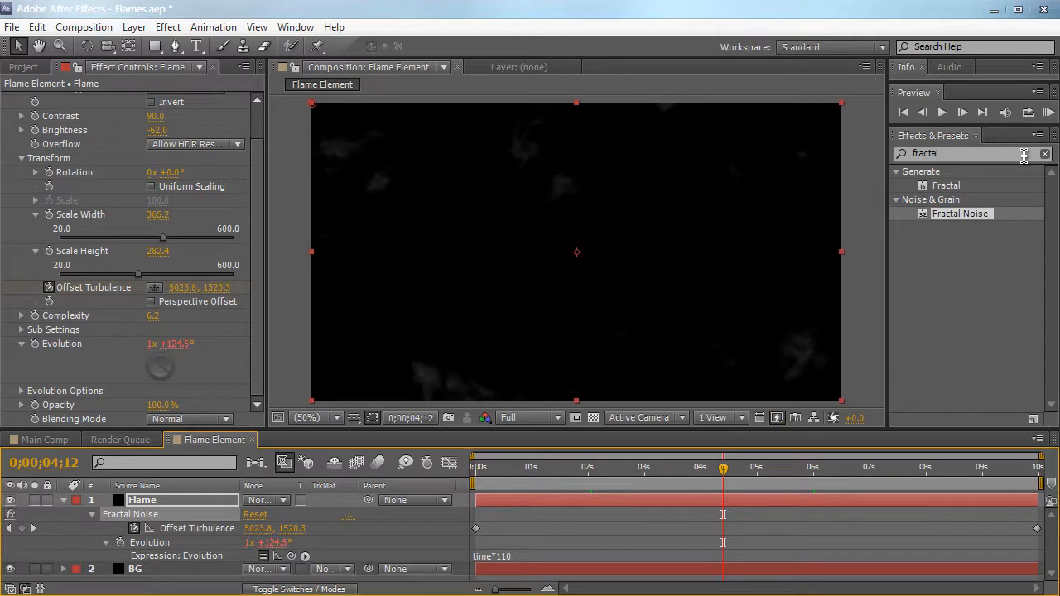
Step: Apply the Colorama effect to the Flame layer, choose the Fire preset palette for its Output Cycle and scrub to check the colors
click(1024, 156)
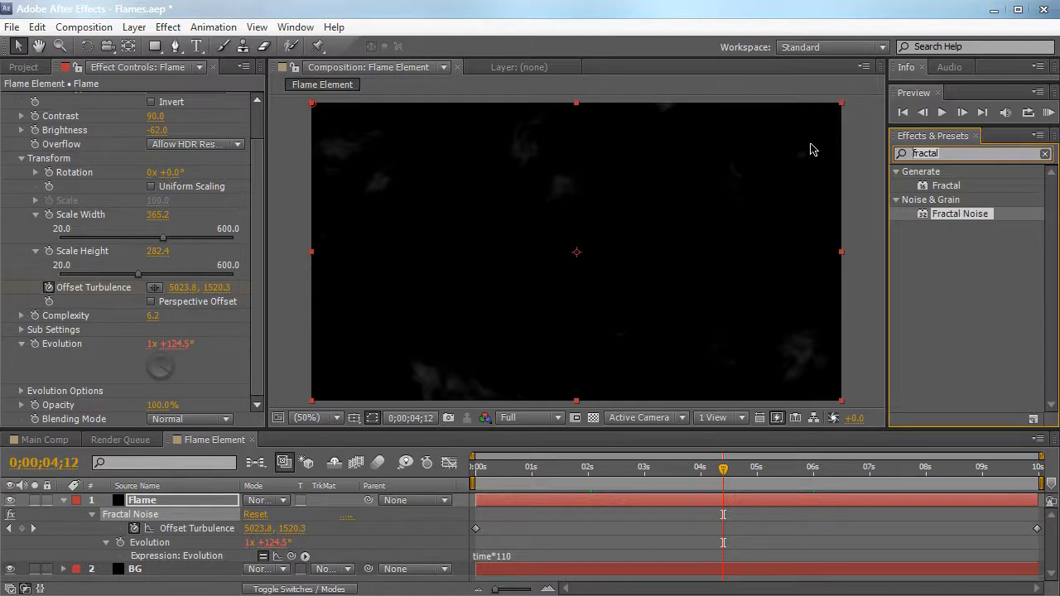
text(colorama)
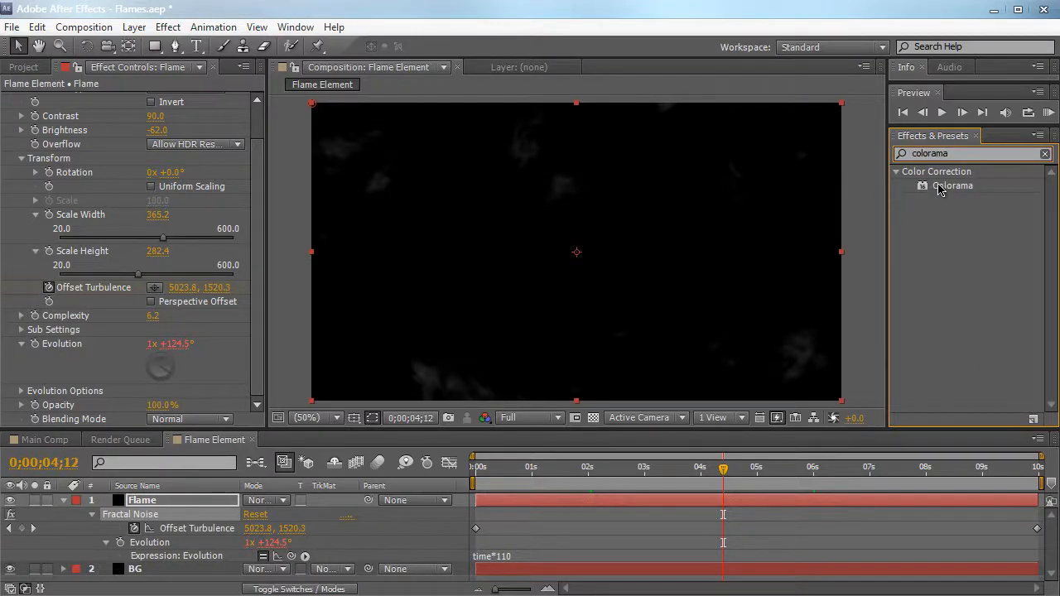
drag(952, 187, 229, 500)
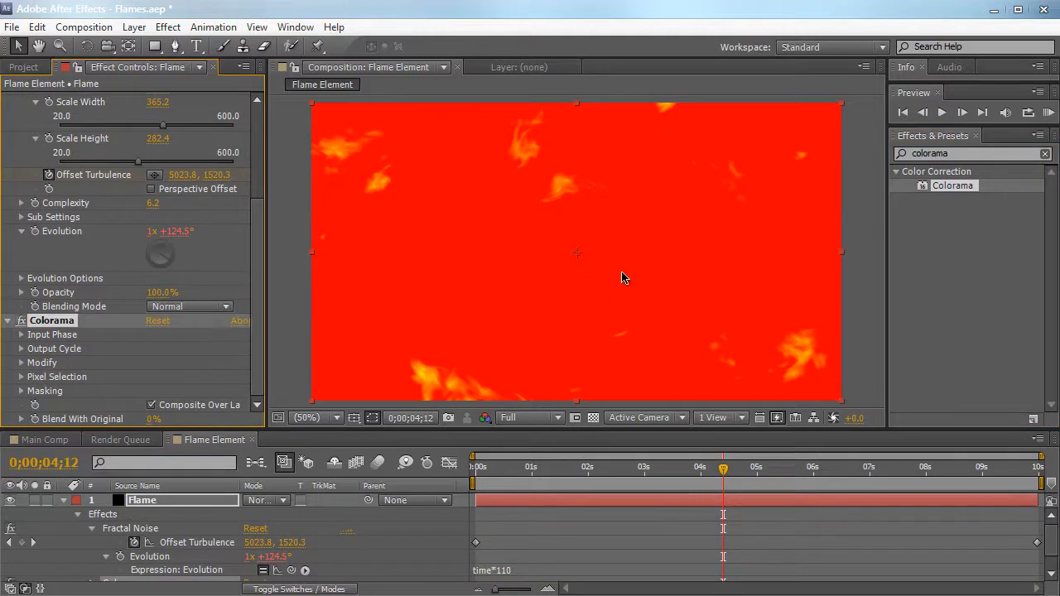
click(20, 349)
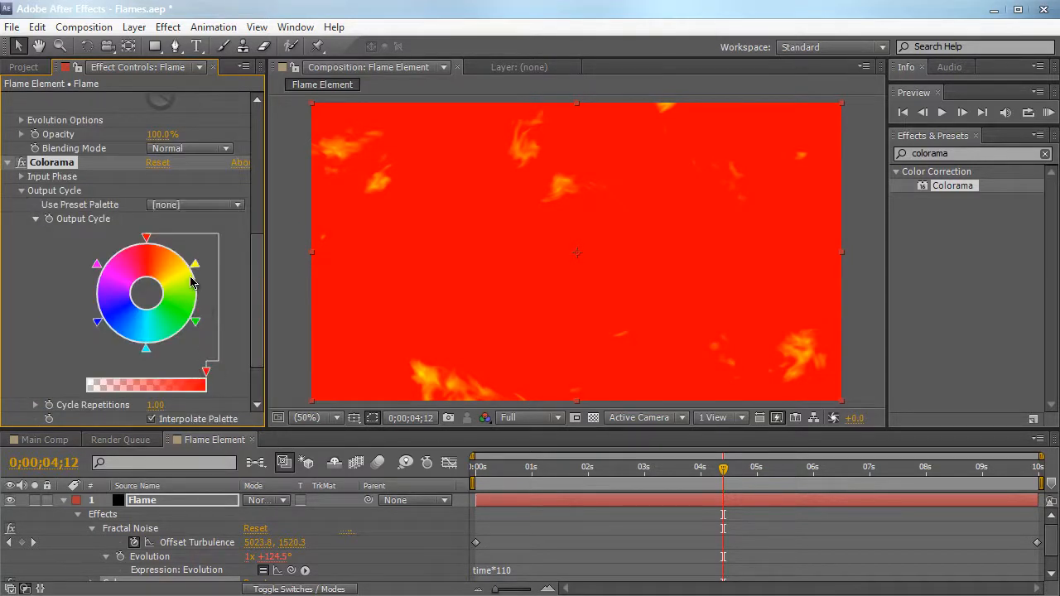
click(170, 207)
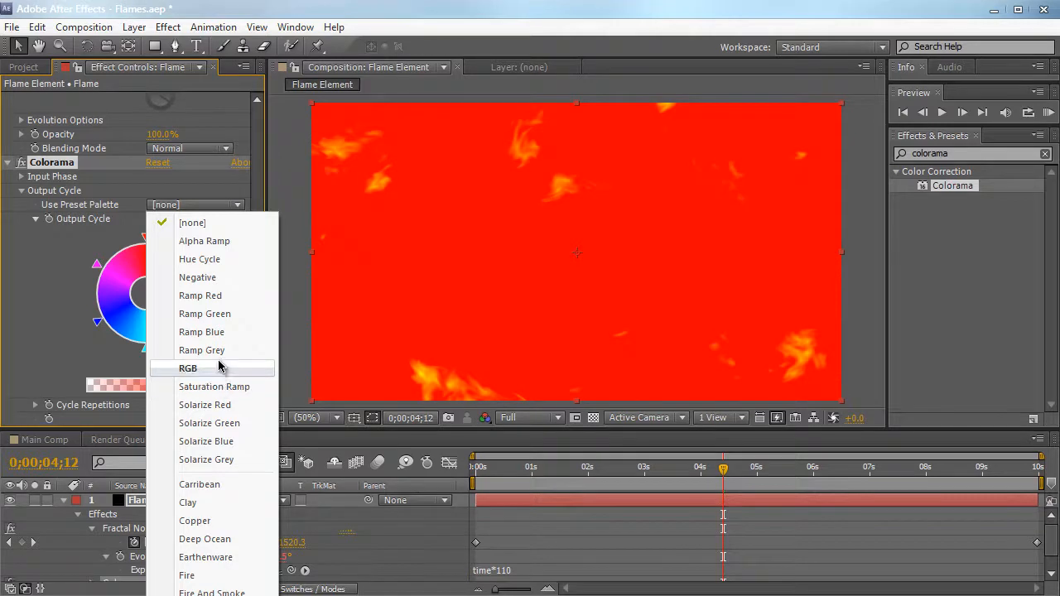
click(217, 577)
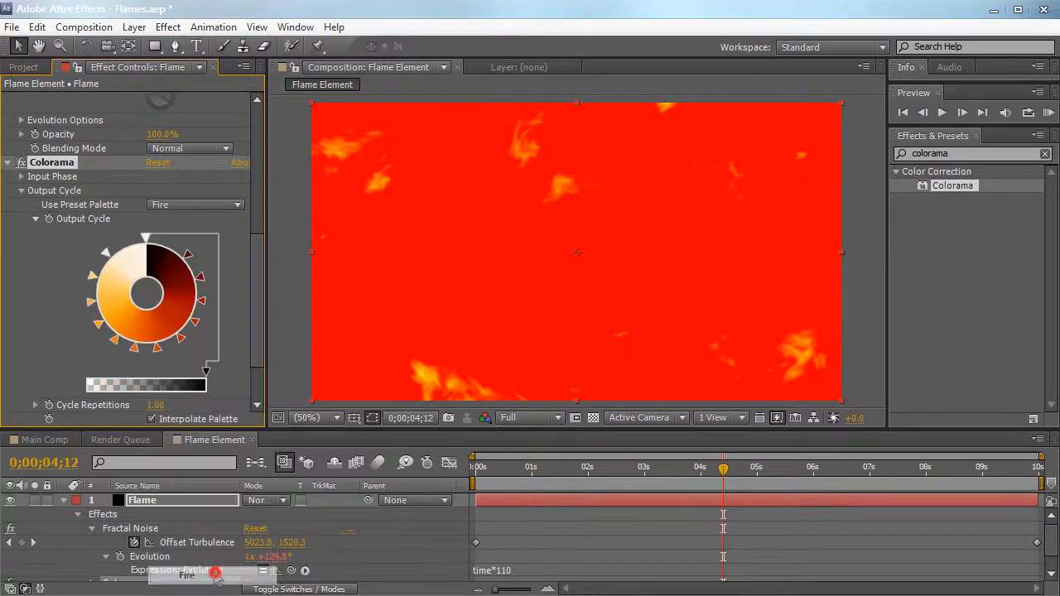
drag(503, 473, 703, 473)
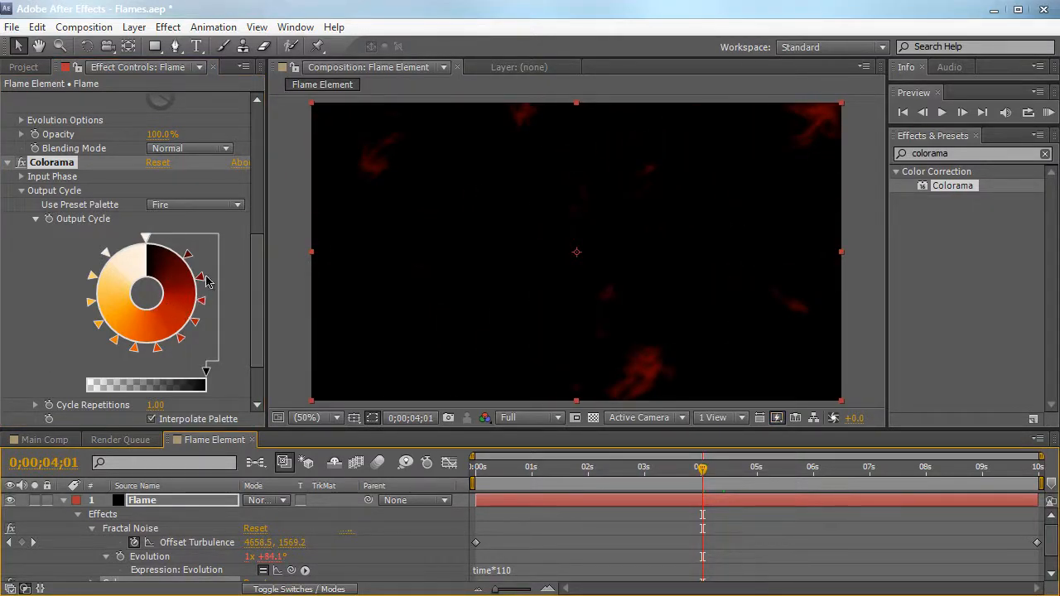
Step: Thin out the Colorama Output Cycle by removing two dark red stops and three orange and yellow stops from the wheel
drag(203, 305, 237, 304)
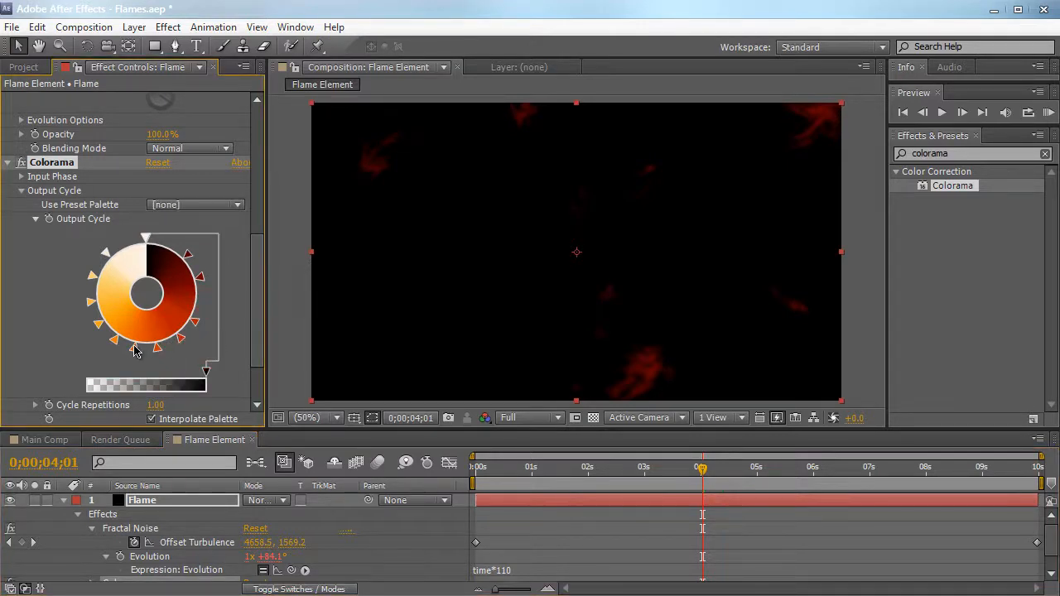
drag(131, 383, 131, 384)
mouse_move(89, 308)
mouse_down()
mouse_move(50, 322)
mouse_move(68, 315)
mouse_up()
drag(97, 283, 51, 276)
click(199, 276)
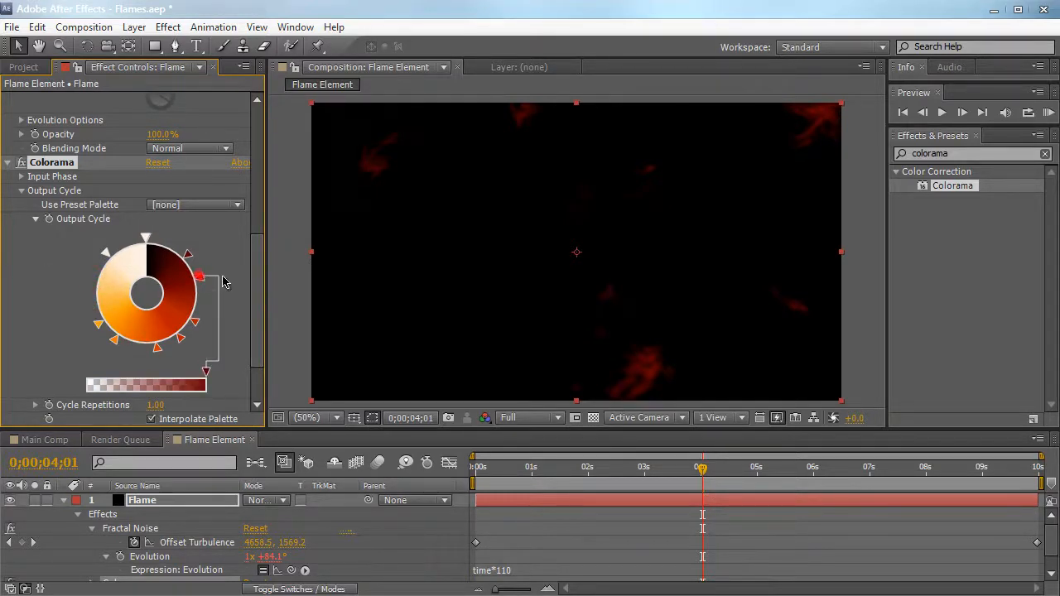
drag(223, 282, 215, 317)
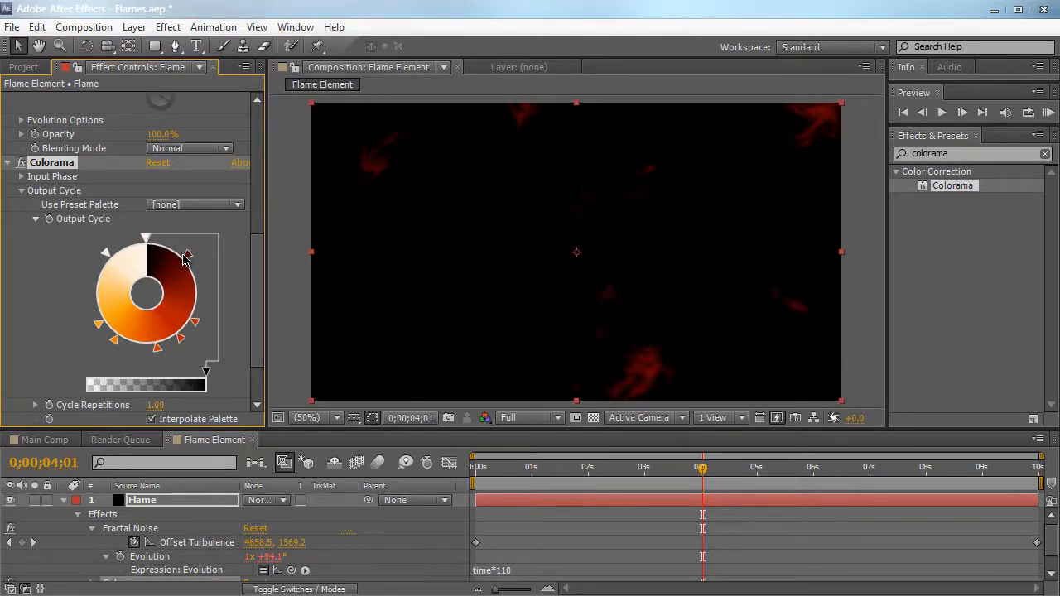
Step: Shift the dark red, red and orange-red stops on the Output Cycle wheel closer to black, removing the extra orange-red stop
drag(187, 254, 169, 249)
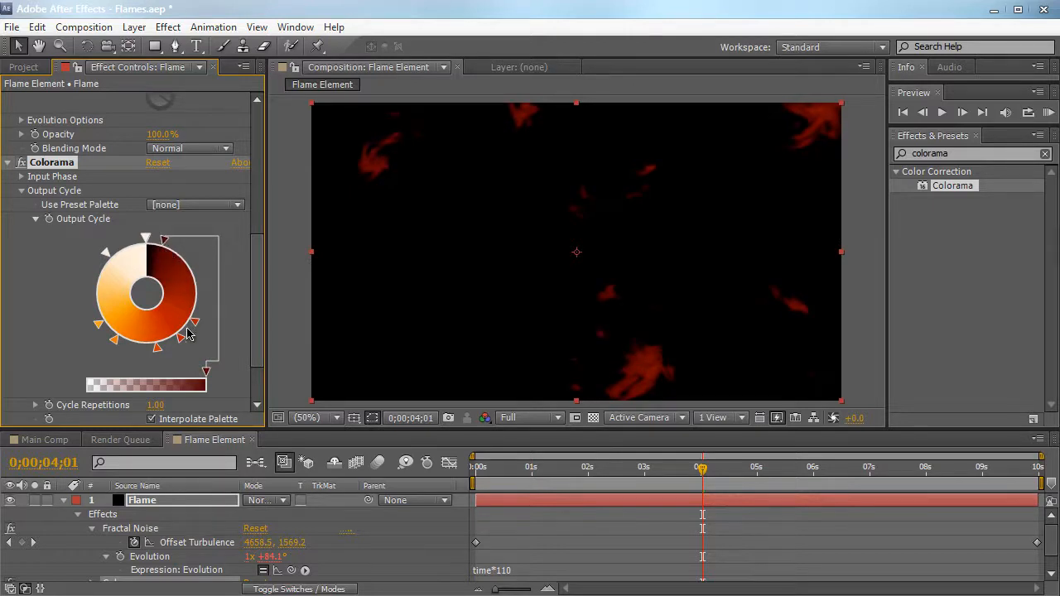
mouse_move(196, 327)
mouse_down()
mouse_move(203, 294)
mouse_move(190, 241)
mouse_up()
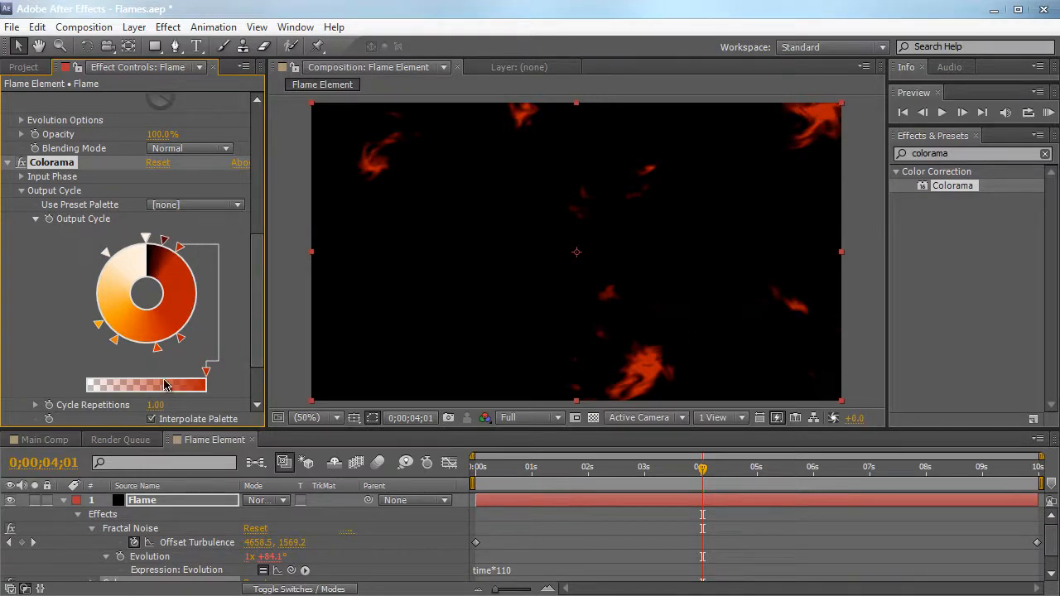
mouse_move(183, 342)
mouse_down()
mouse_move(208, 279)
mouse_move(208, 239)
mouse_move(209, 272)
mouse_move(233, 263)
mouse_move(220, 274)
mouse_up()
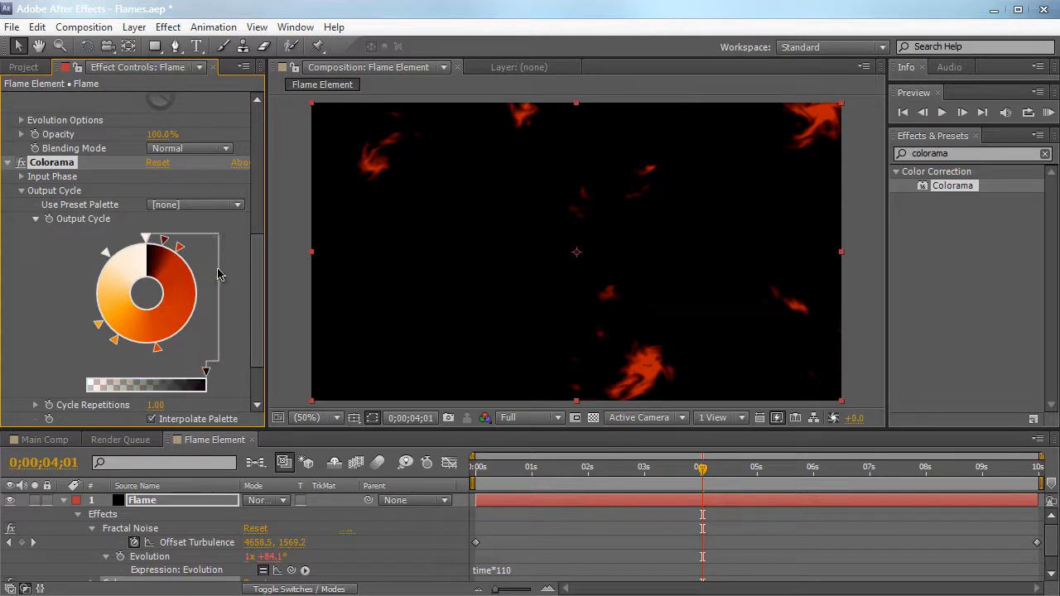
click(113, 341)
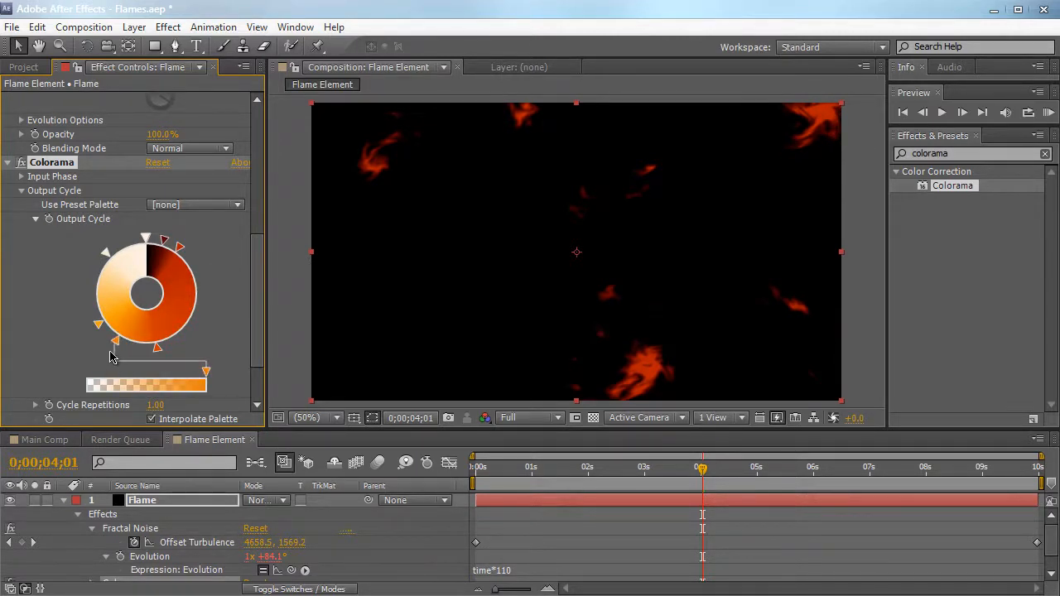
mouse_move(158, 352)
mouse_down()
mouse_move(199, 319)
mouse_move(205, 275)
mouse_up()
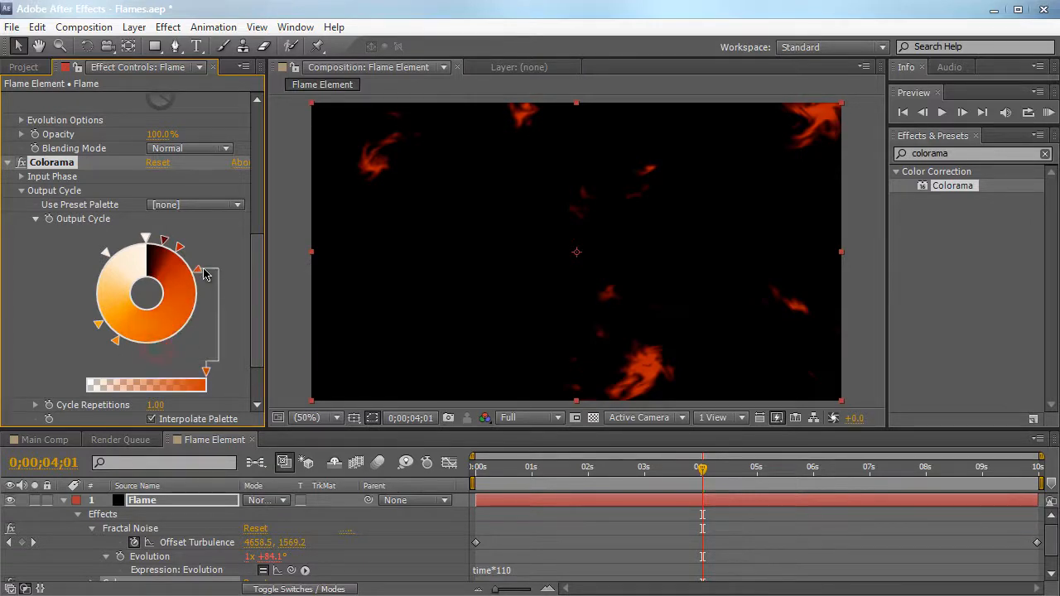
Step: Bring the orange and yellow-orange stops around the Output Cycle wheel to just after the red stops, tightening the fire gradient
mouse_move(120, 341)
mouse_down()
mouse_move(157, 356)
mouse_move(124, 344)
mouse_move(232, 301)
mouse_move(200, 307)
mouse_move(201, 290)
mouse_up()
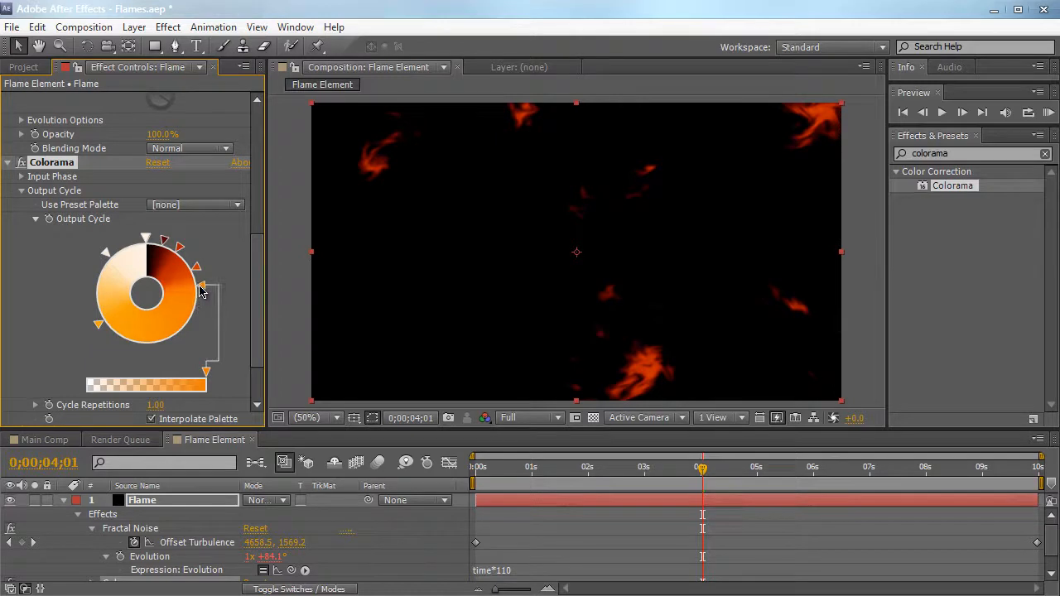
mouse_move(92, 331)
mouse_down()
mouse_move(112, 352)
mouse_move(140, 358)
mouse_move(203, 307)
mouse_move(196, 259)
mouse_move(175, 248)
mouse_move(206, 277)
mouse_move(205, 255)
mouse_up()
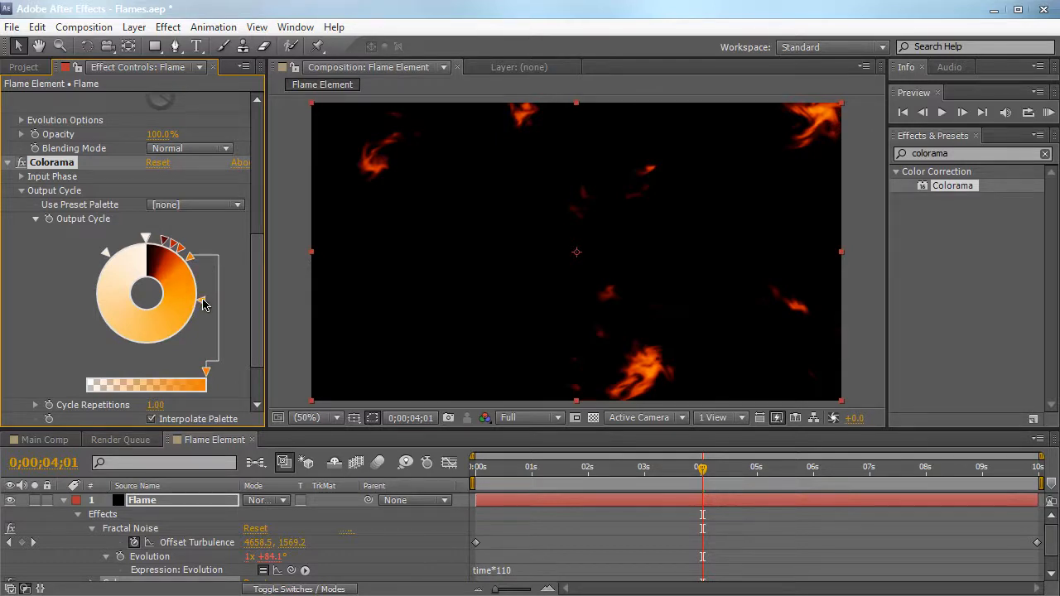
drag(205, 305, 215, 270)
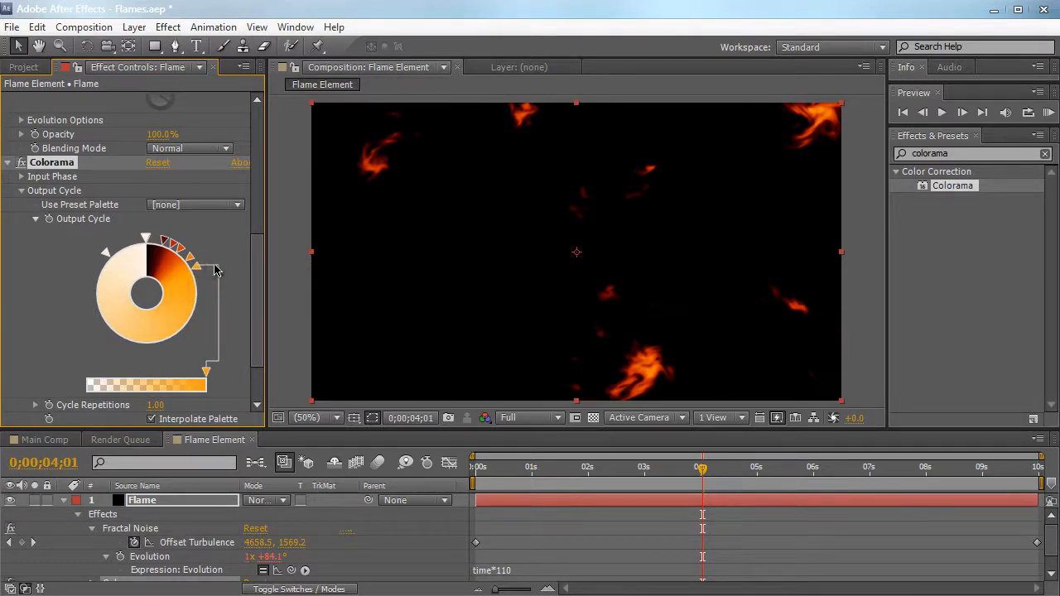
Step: Nudge the dark red, red, orange-red, orange and yellow-orange stops closer to black on the Output Cycle wheel and scrub to check the colors
click(164, 241)
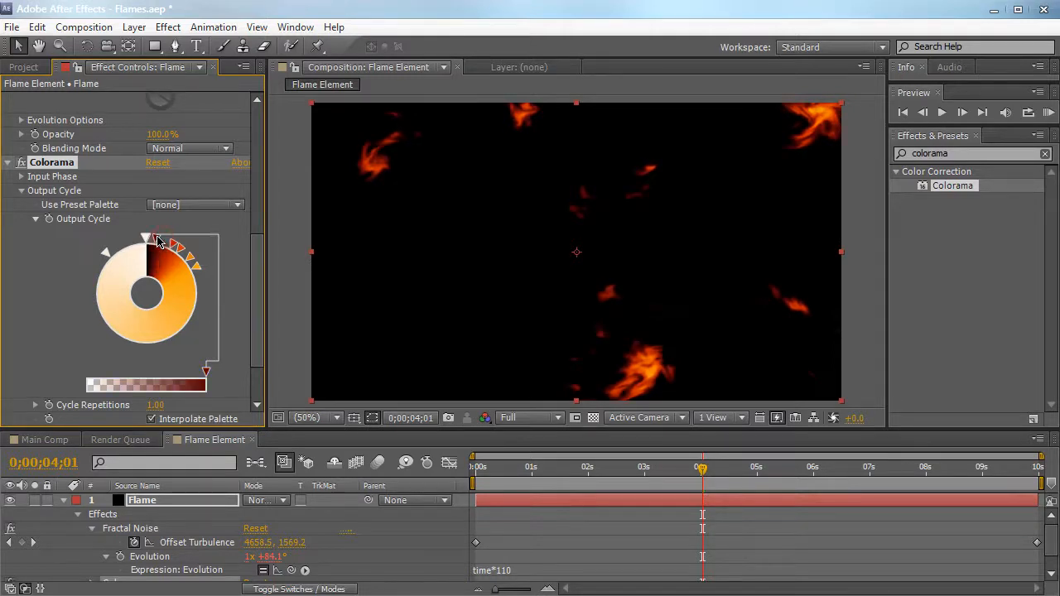
click(170, 246)
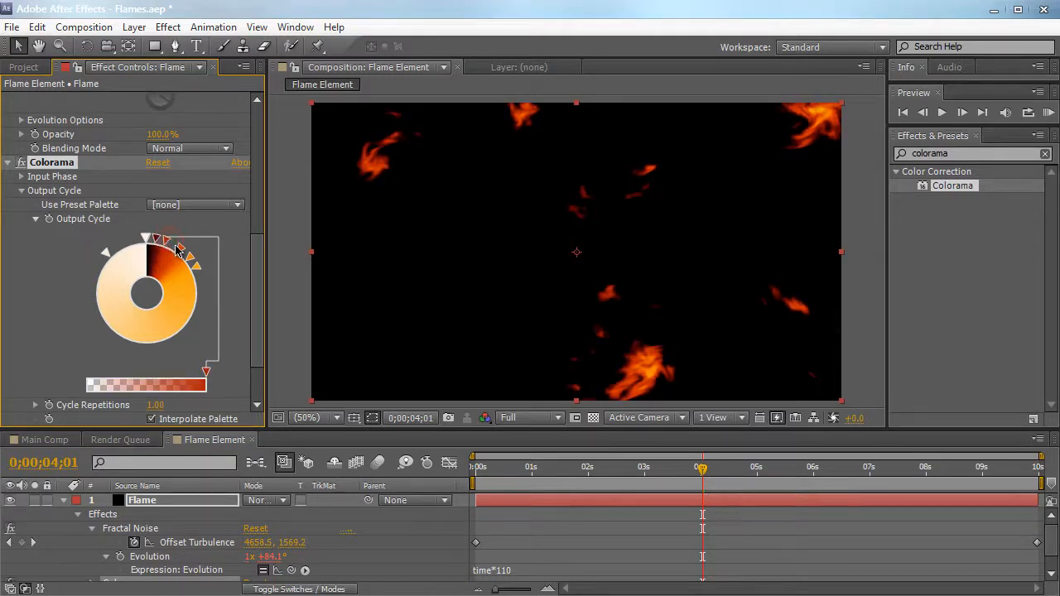
click(176, 246)
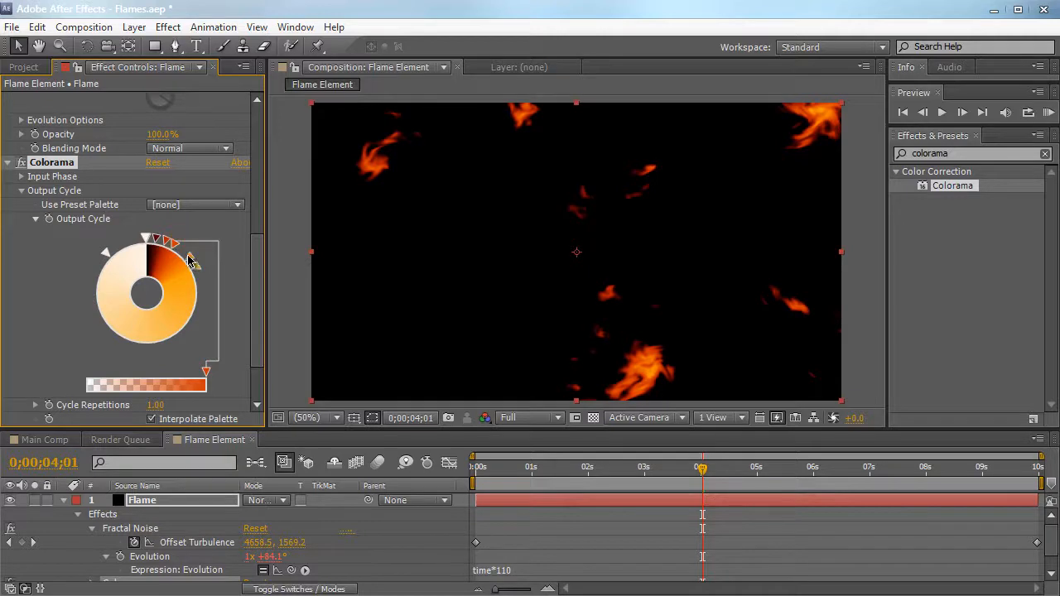
click(189, 254)
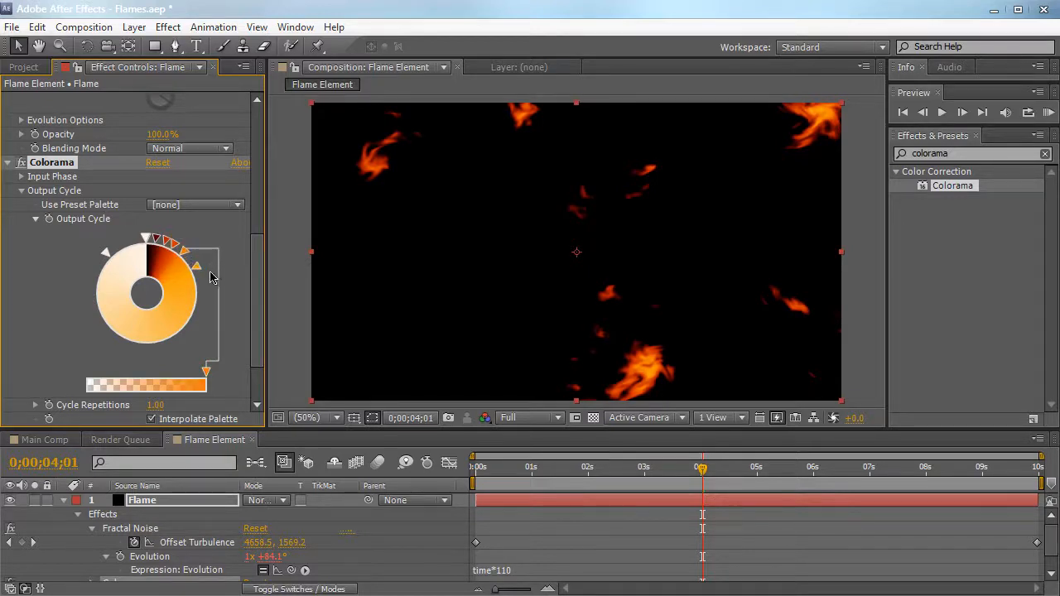
click(197, 265)
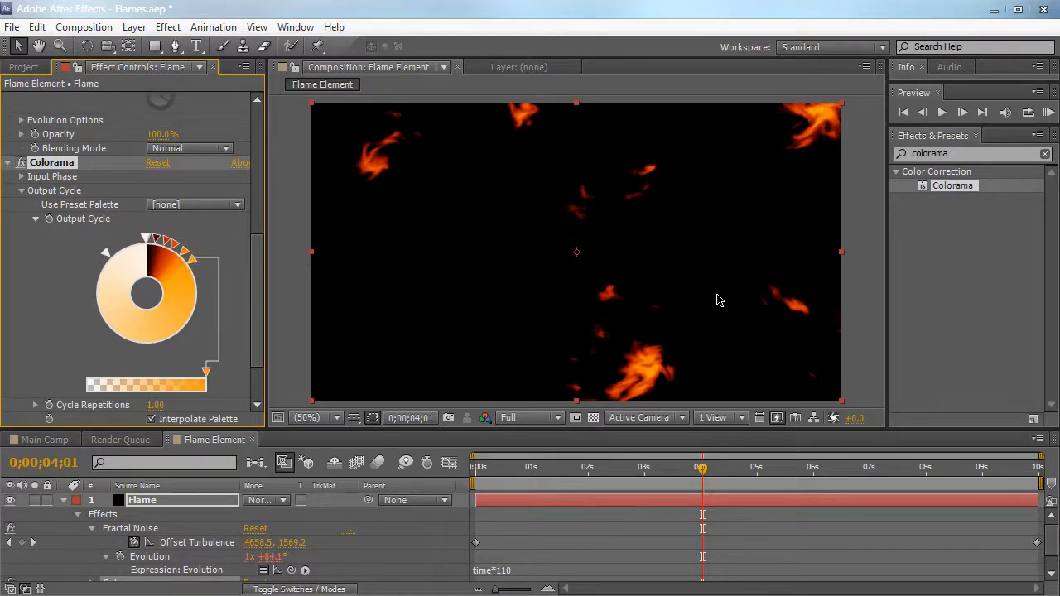
click(675, 468)
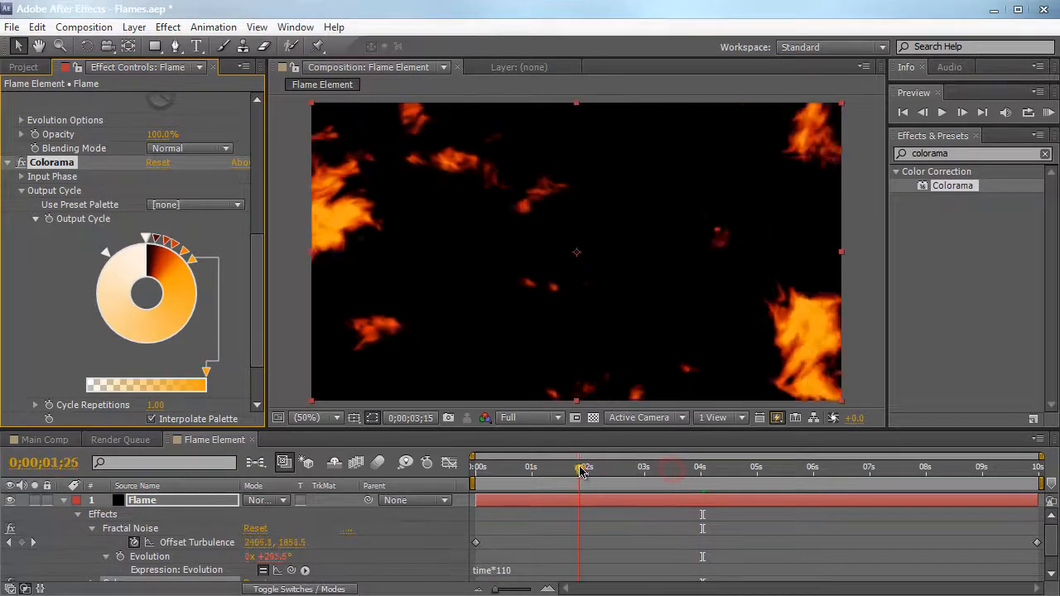
drag(674, 472, 800, 479)
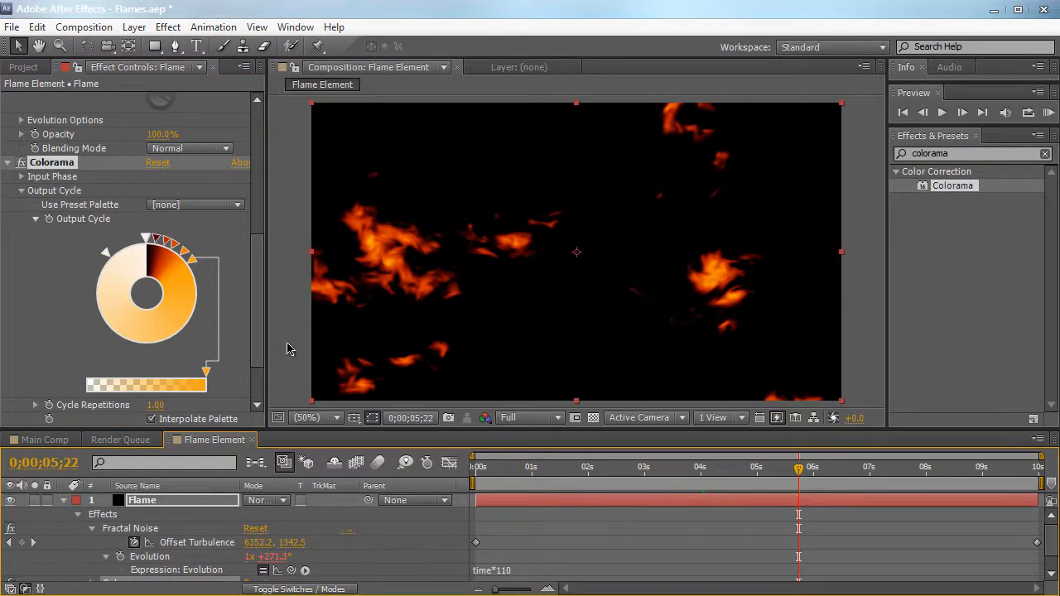
Step: Enlarge the Fractal Noise to a Scale Width of 470.2 and a Scale Height of 412.2, and scrub to check the flames
scroll(106, 183, up, 9)
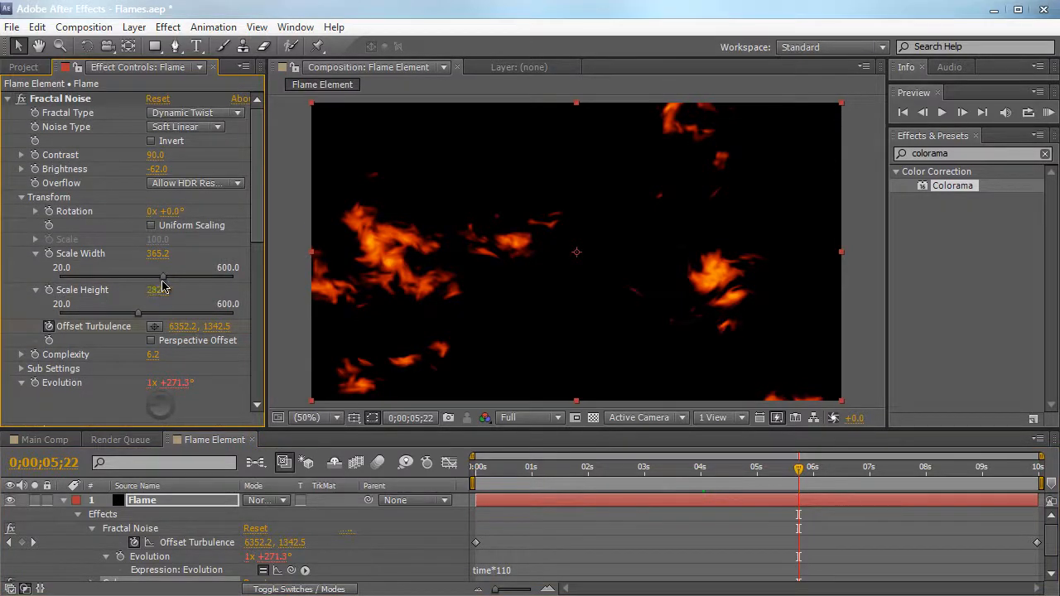
drag(163, 279, 194, 278)
click(173, 315)
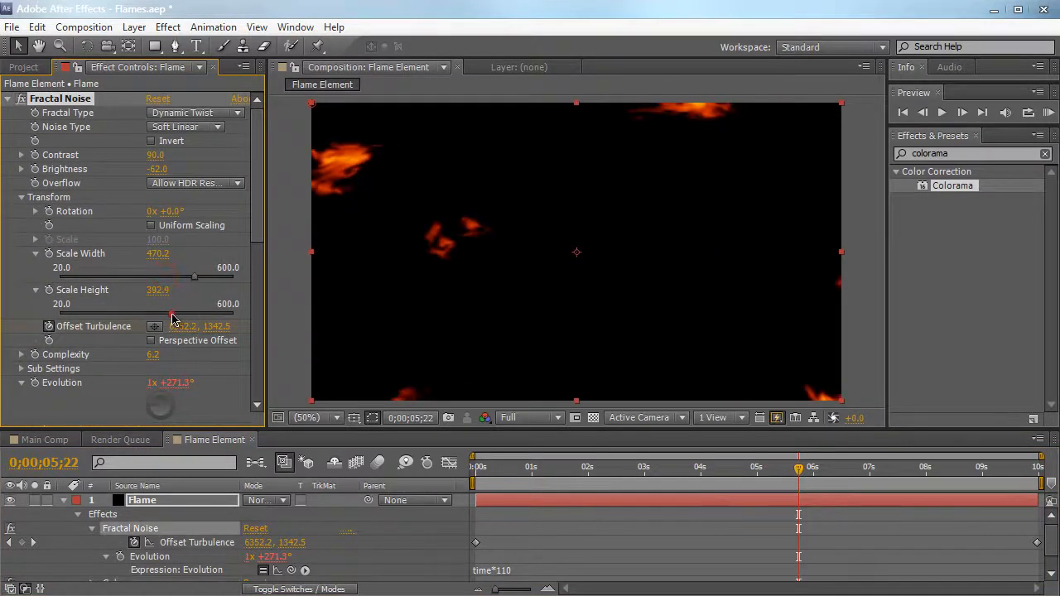
drag(172, 318, 177, 316)
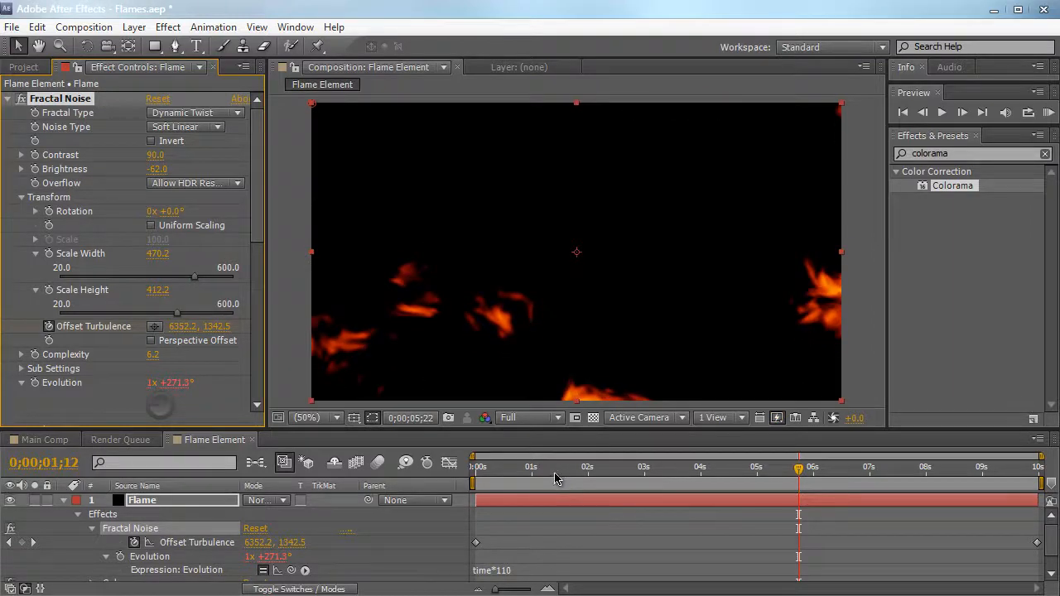
drag(555, 473, 659, 468)
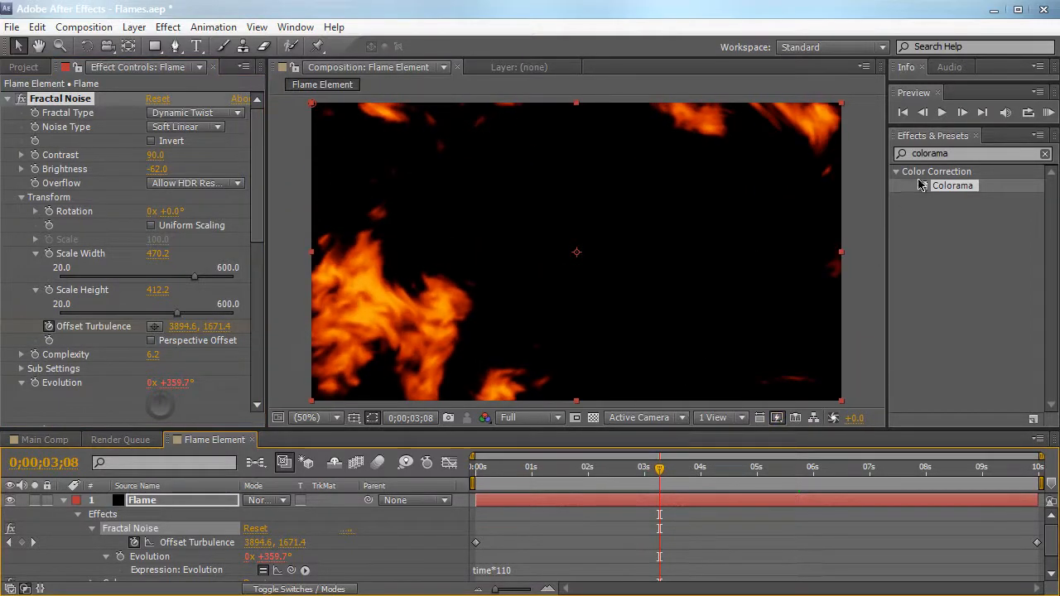
Step: Find the Turbulent Displace effect, apply it to the Flame layer and scrub through the timeline to check the distortion
double_click(966, 154)
text(tur)
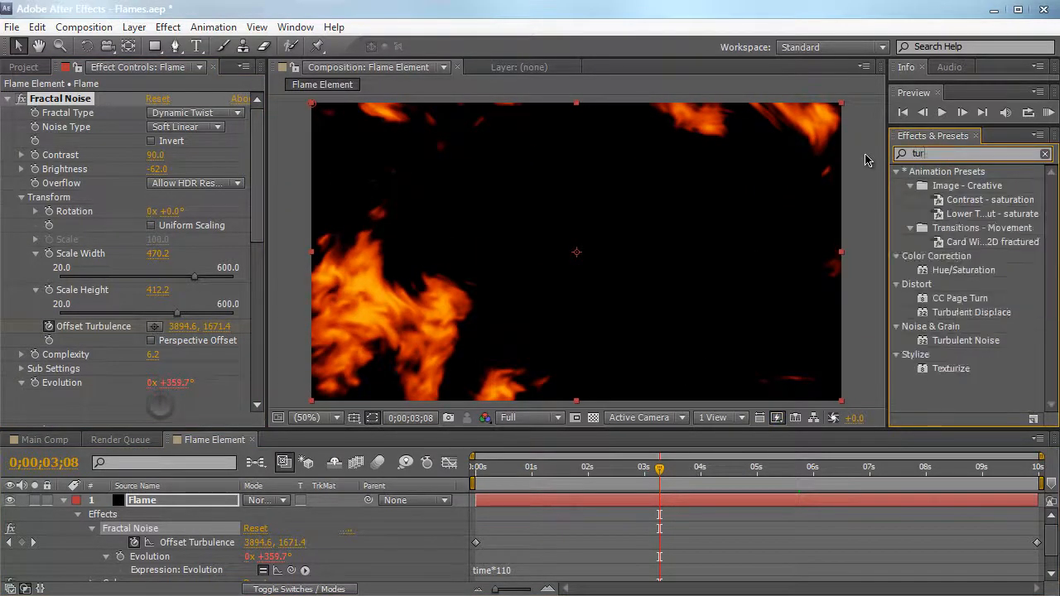
text(b)
drag(966, 187, 382, 315)
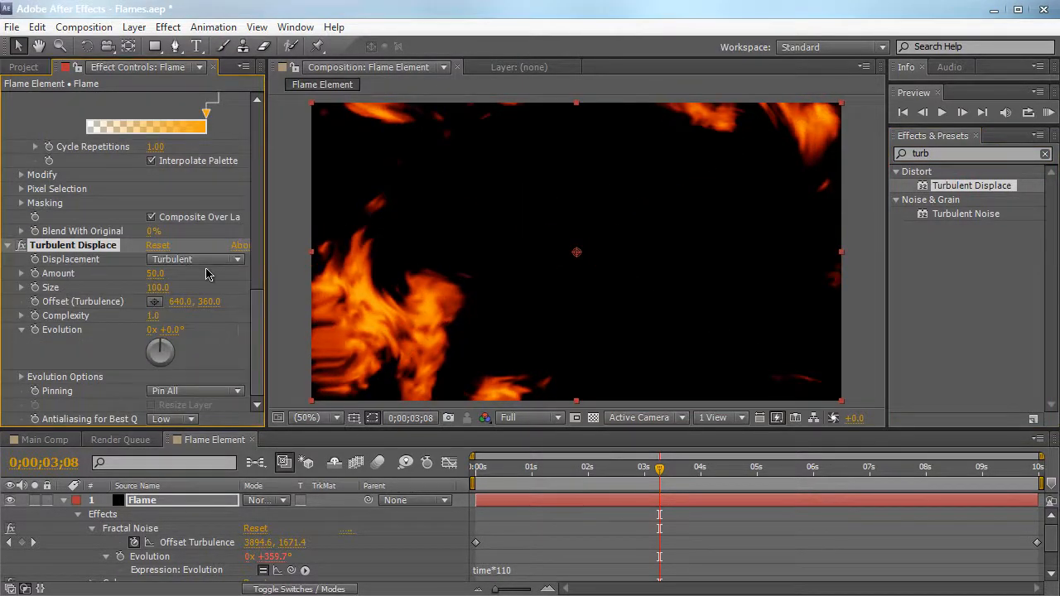
drag(616, 476, 800, 460)
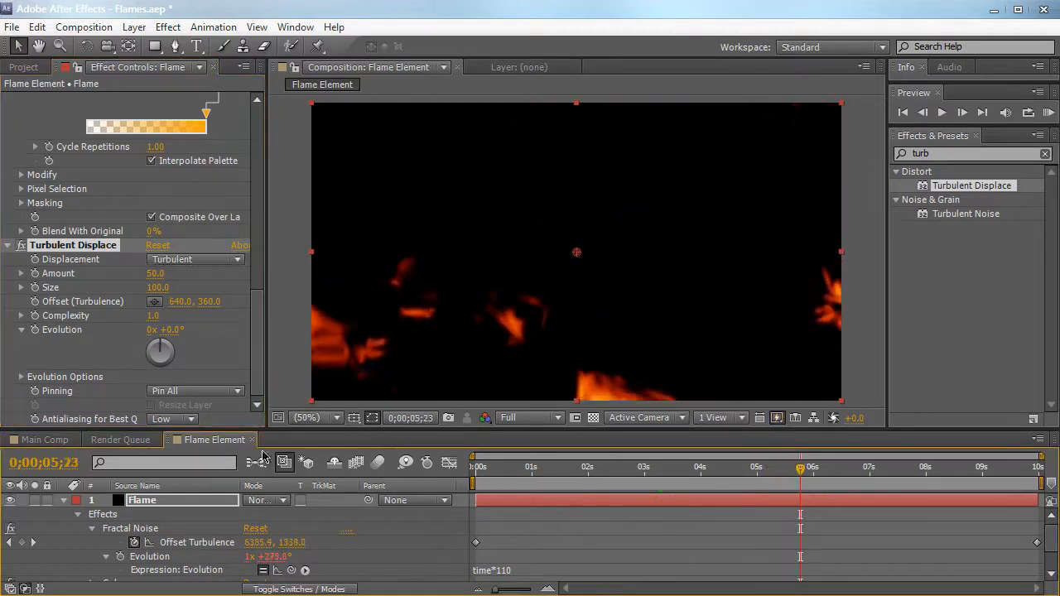
Step: Set the Turbulent Displace Amount to 10 and Size to 150, scrubbing the timeline to check each change
click(158, 274)
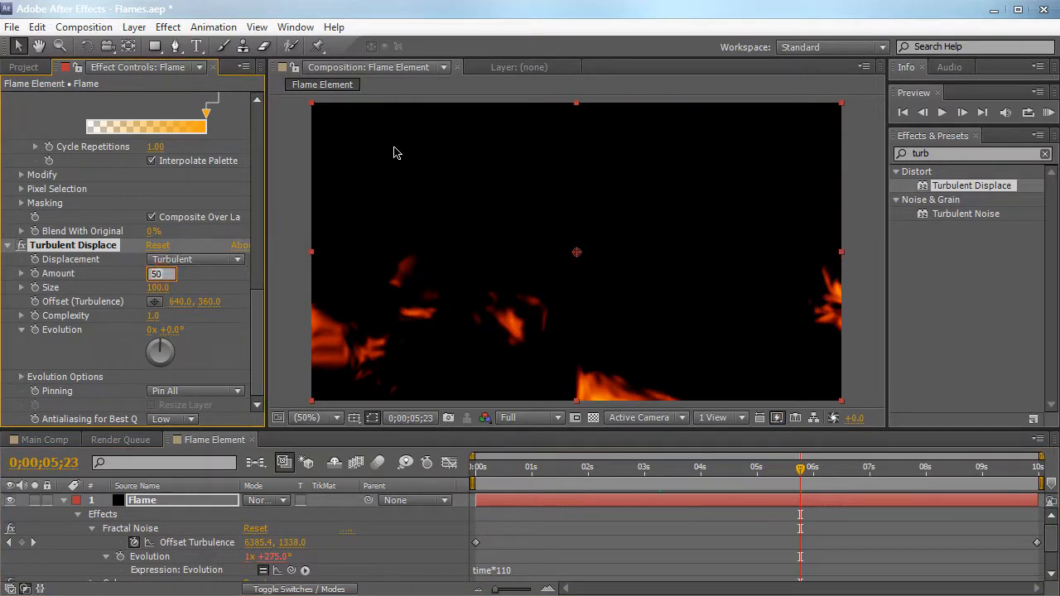
text(10)
key(Return)
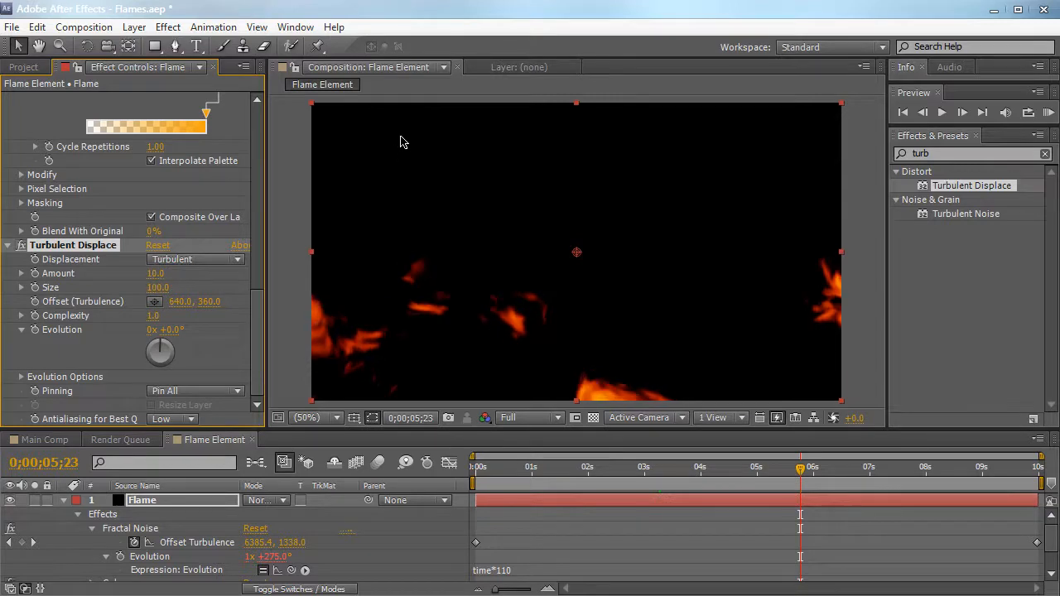
drag(487, 468, 686, 474)
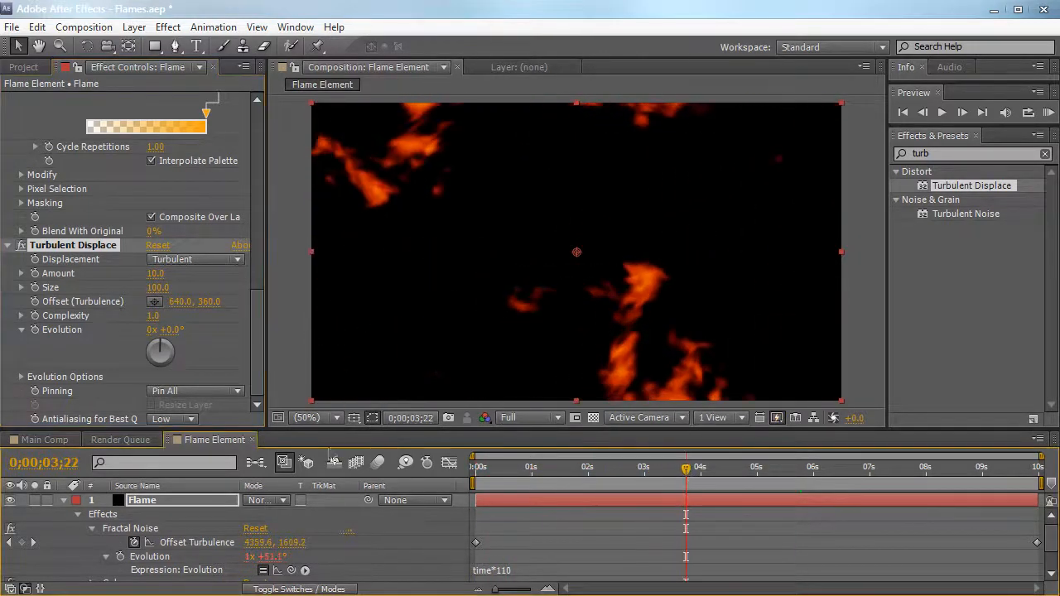
click(159, 287)
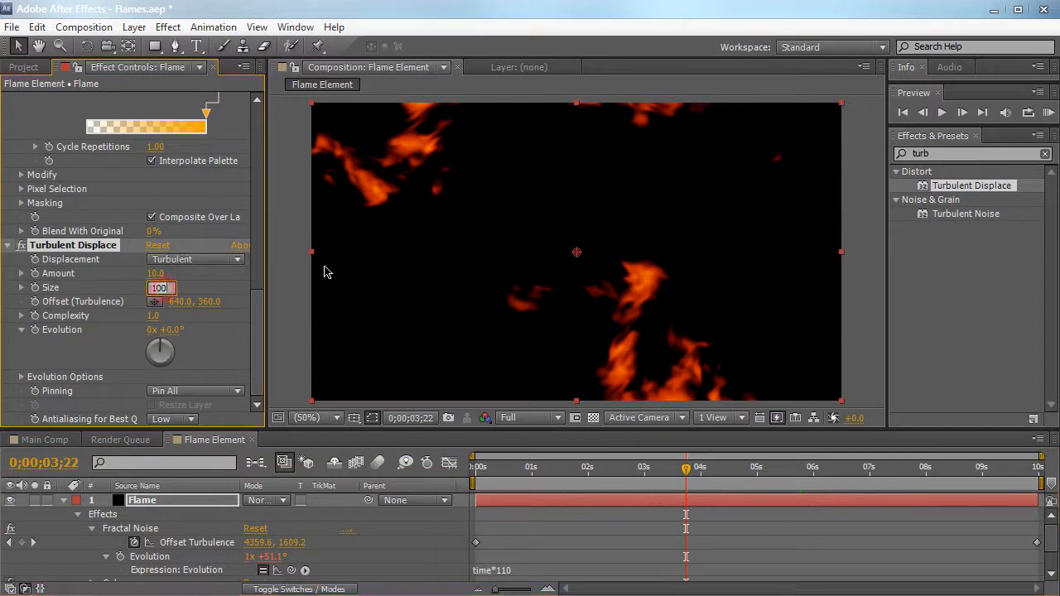
text(150)
key(Return)
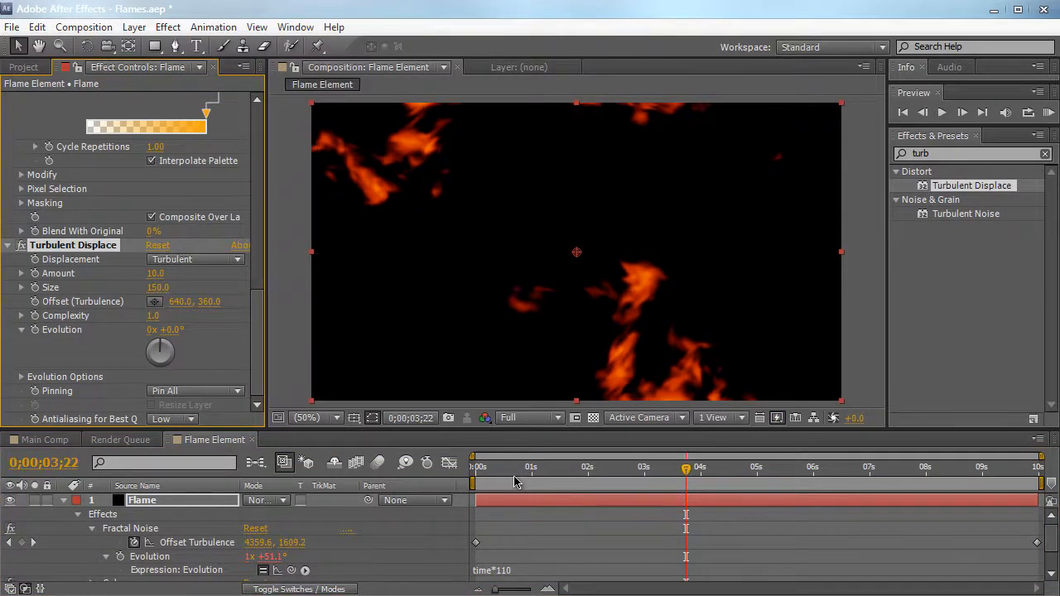
drag(497, 476, 703, 471)
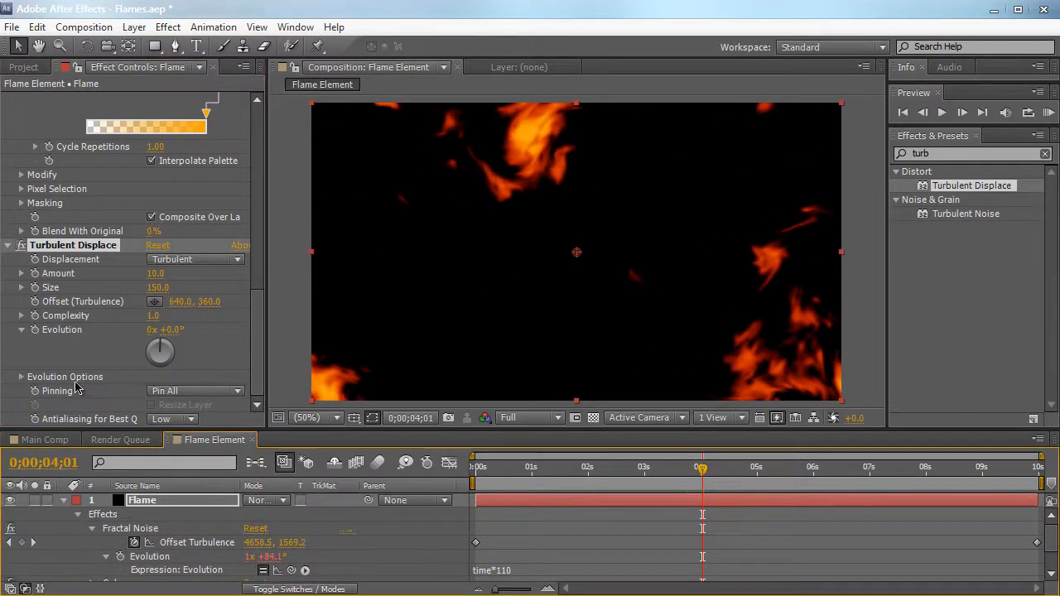
Step: Animate the Turbulent Displace Evolution with the expression time*20 and scrub to check the motion
alt+click(35, 330)
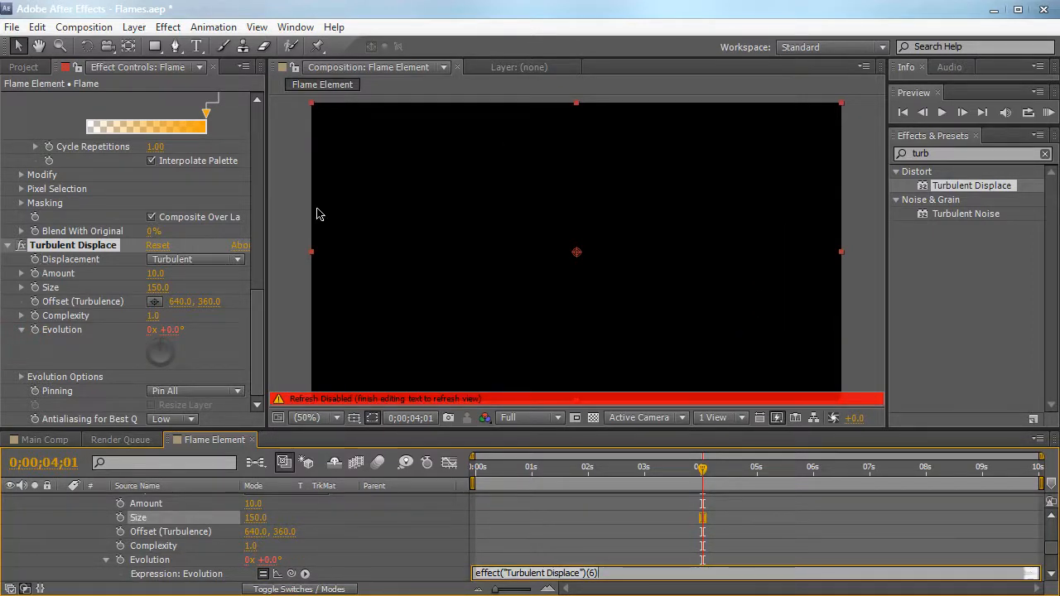
text(time*20)
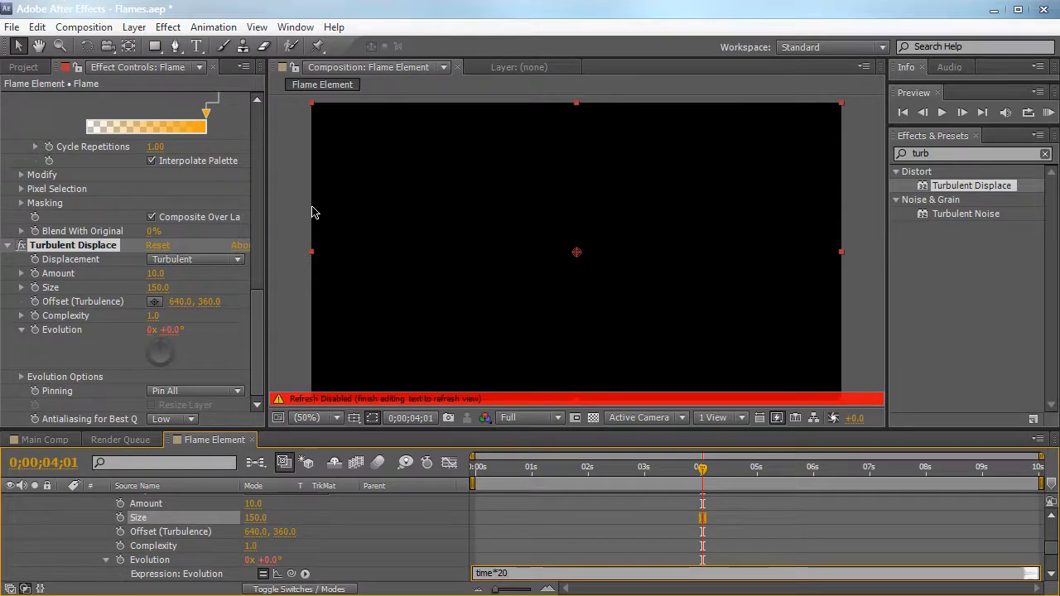
click(302, 207)
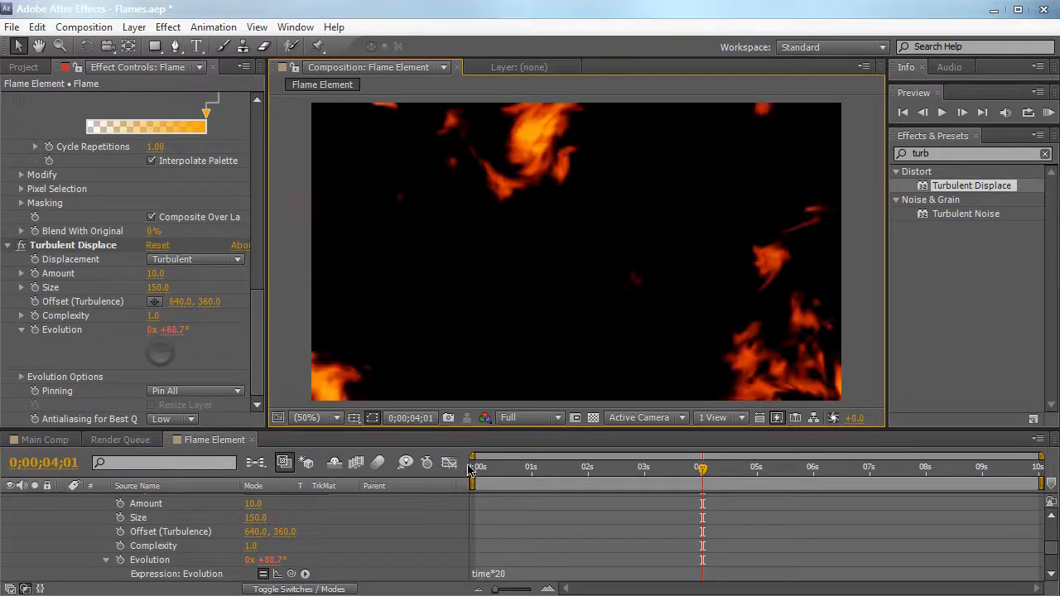
drag(496, 472, 612, 468)
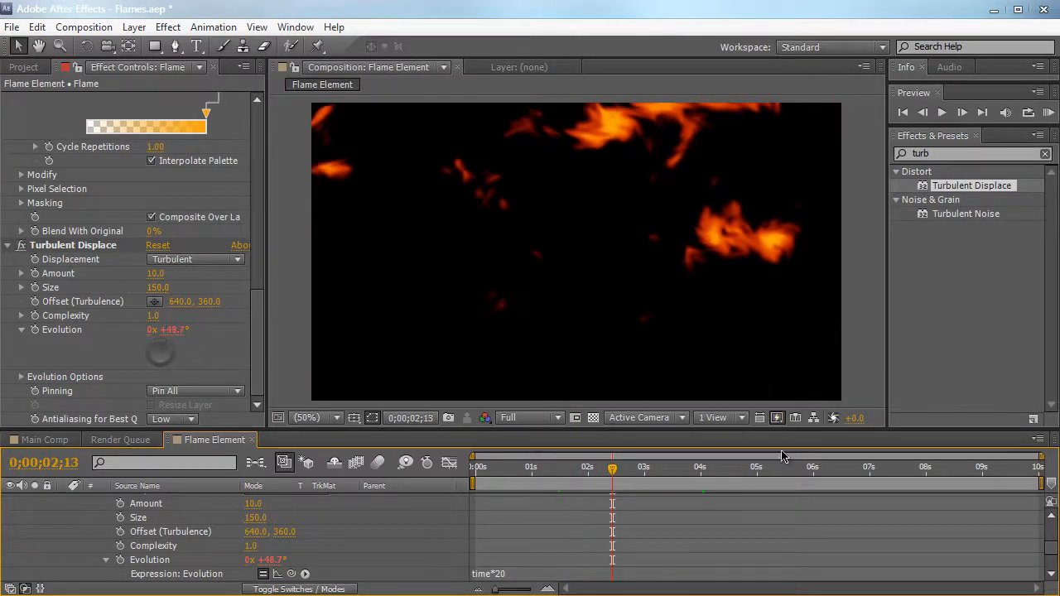
Step: Apply the Glow effect to the Flame layer with threshold 61.6%, radius 19 and intensity 0.5, and scrub to check the result
double_click(945, 154)
text(glow)
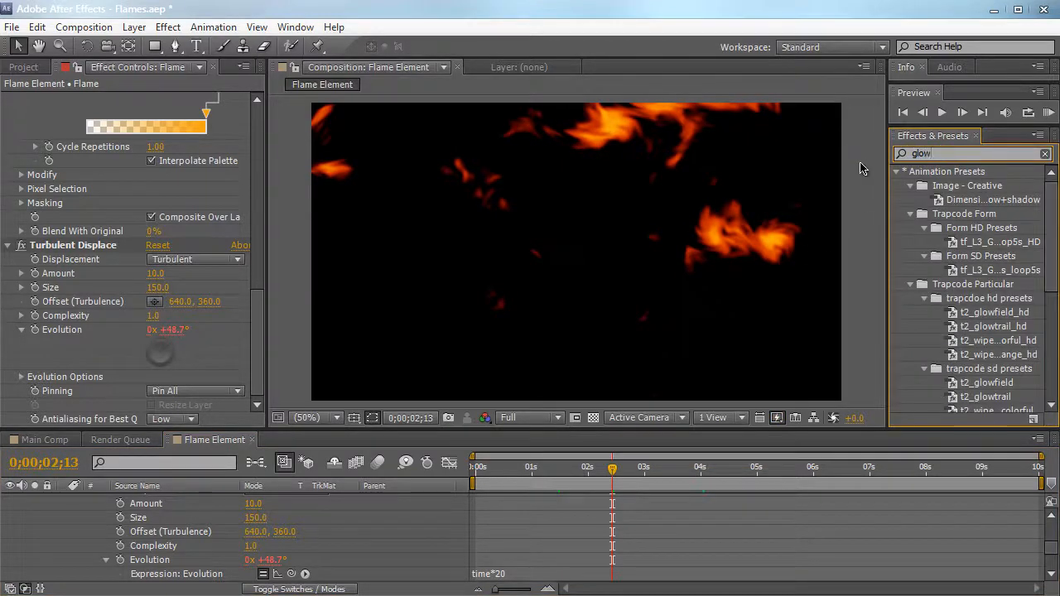
drag(943, 378, 461, 295)
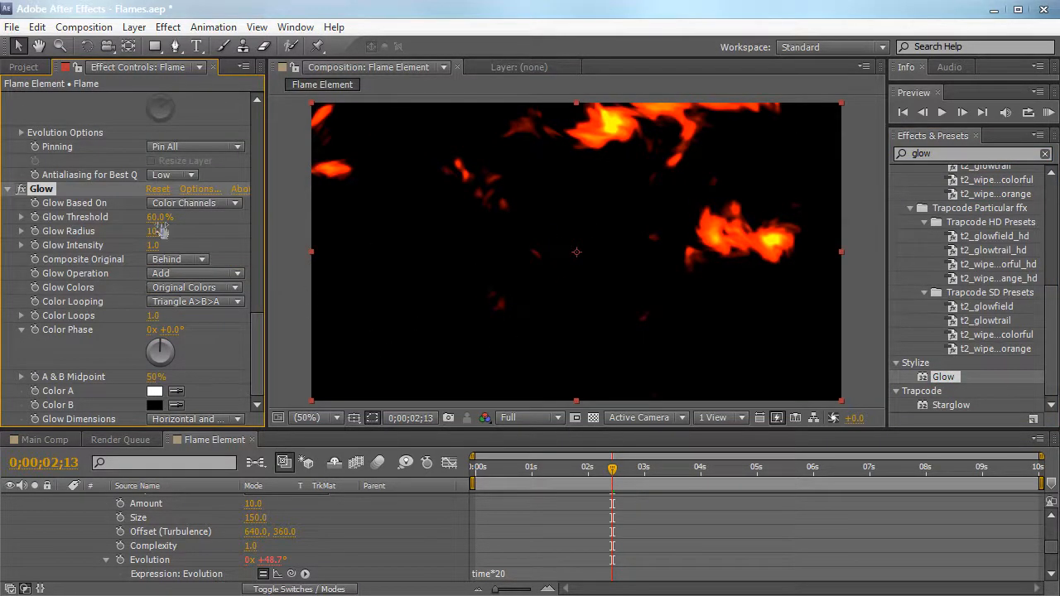
drag(111, 216, 118, 249)
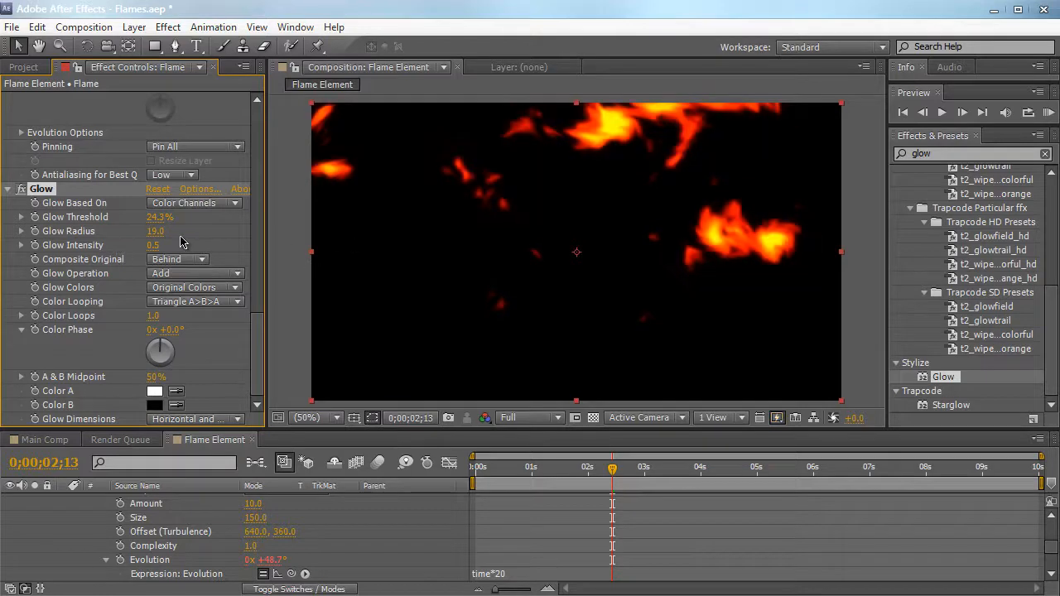
drag(158, 217, 166, 217)
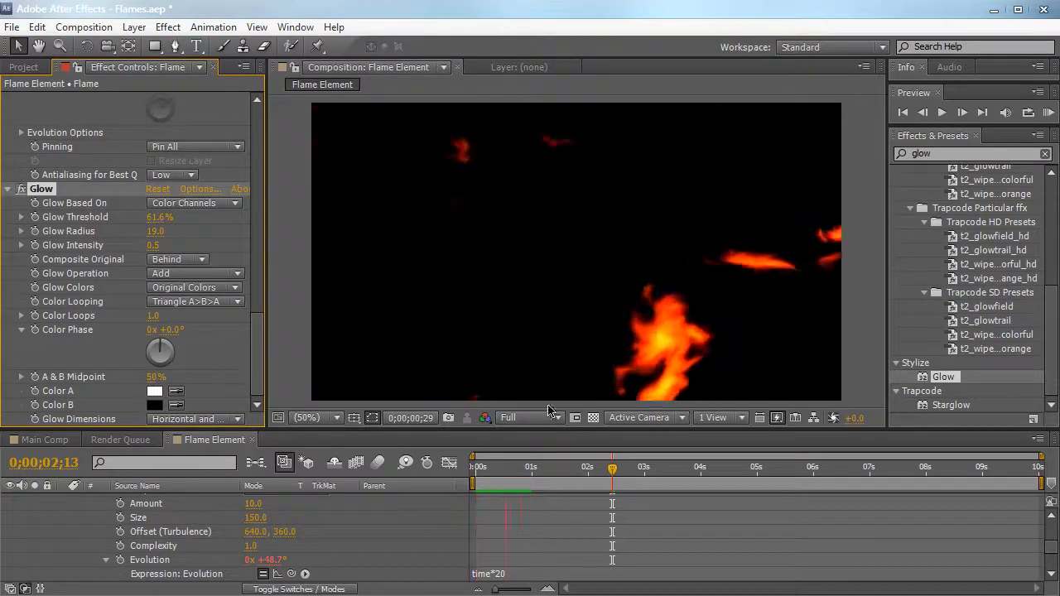
click(515, 474)
drag(514, 474, 492, 472)
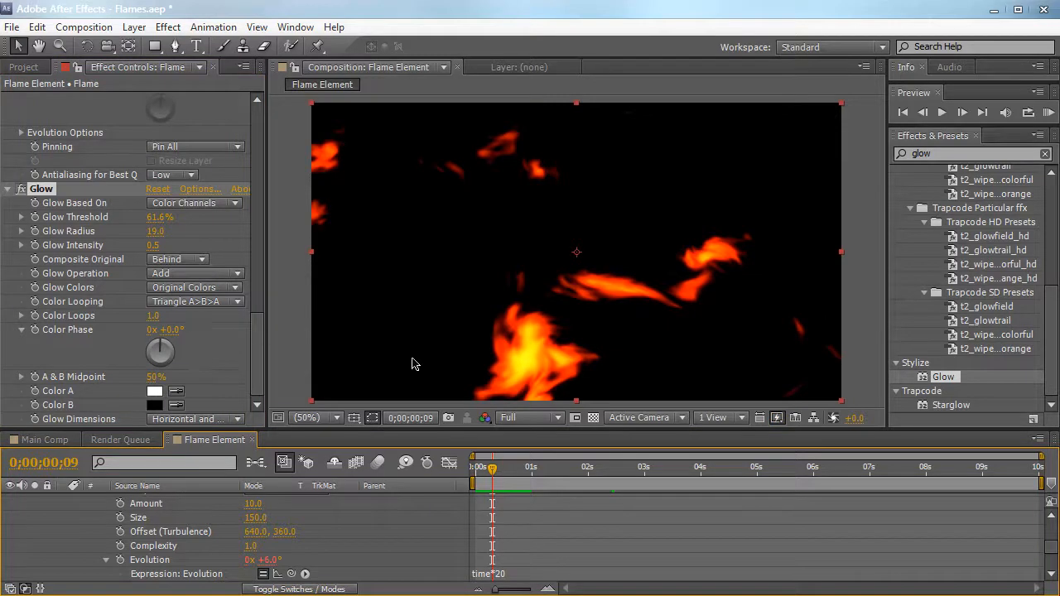
drag(494, 470, 645, 469)
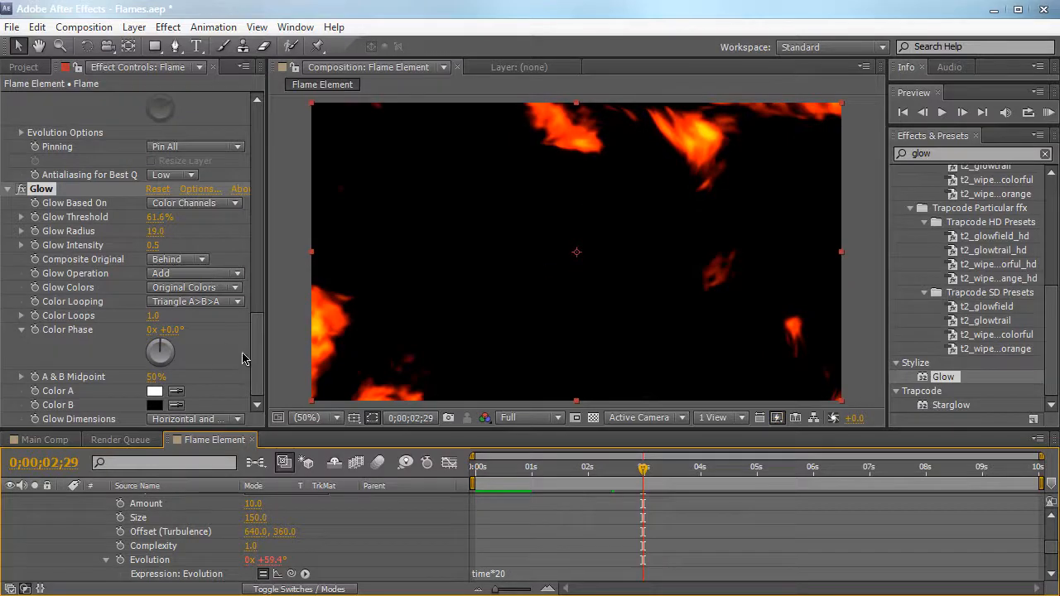
Step: Set the Fractal Noise Scale Width to 514.4 and Scale Height to 453.6, and scrub the timeline to check the flames
drag(258, 354, 257, 141)
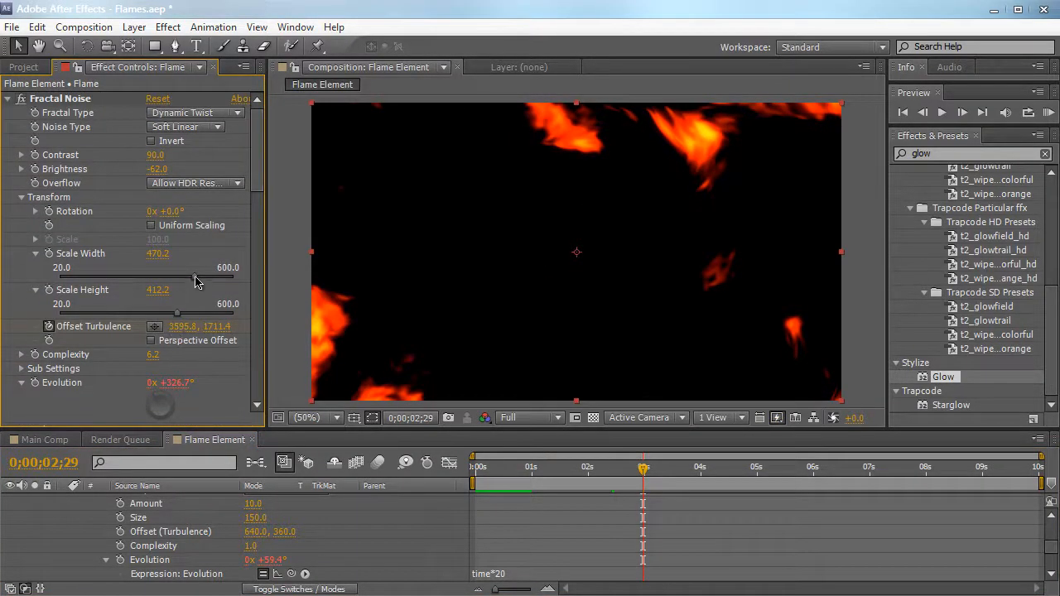
drag(196, 283, 209, 283)
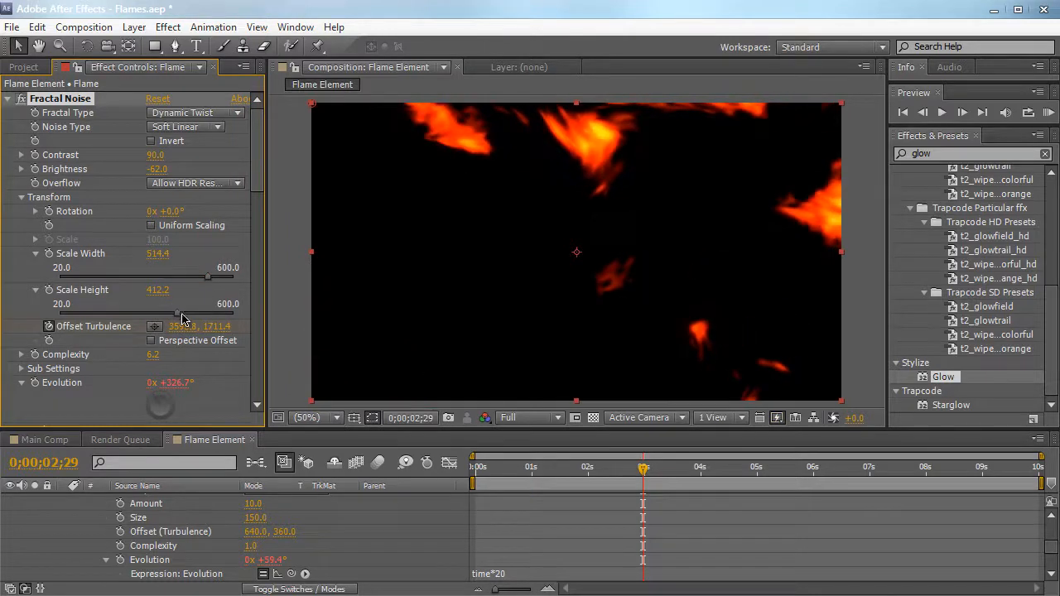
drag(180, 317, 191, 314)
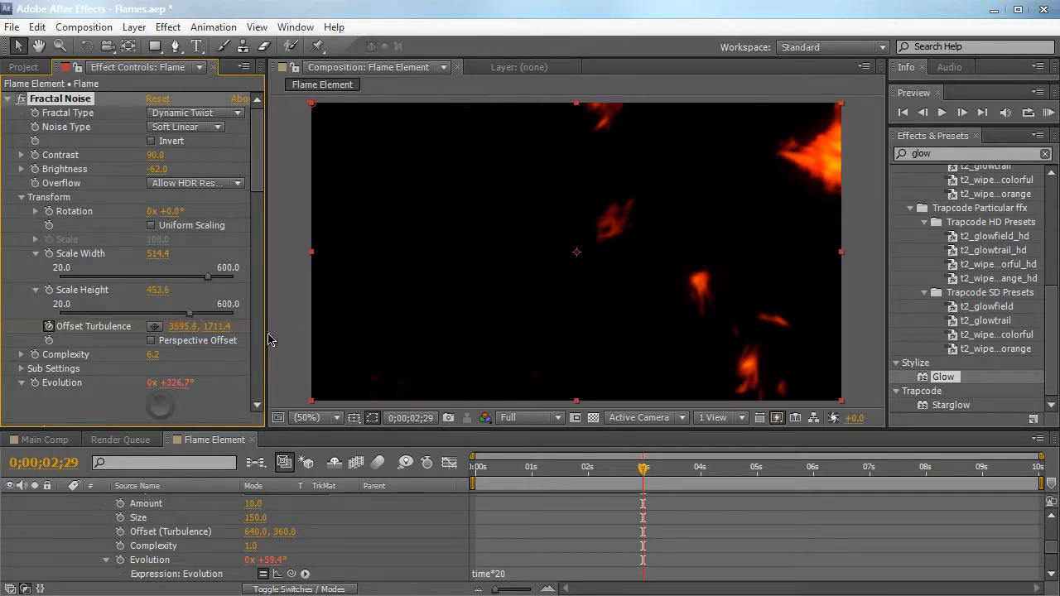
drag(643, 468, 671, 478)
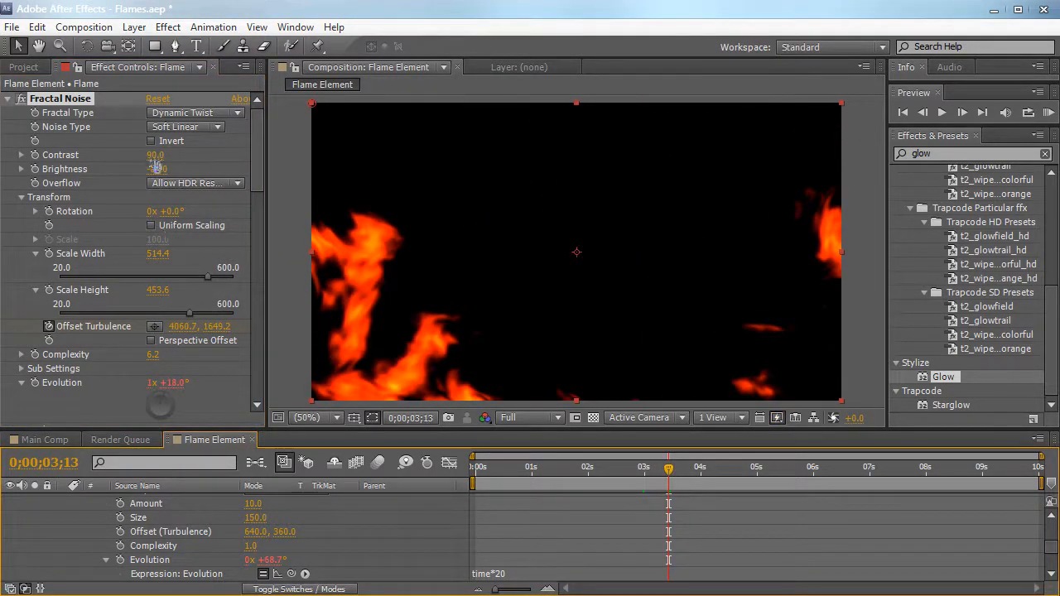
Step: Raise the Fractal Noise Brightness to -49 and scrub from the start of the timeline to check the flame coverage
drag(158, 170, 176, 169)
drag(177, 169, 172, 169)
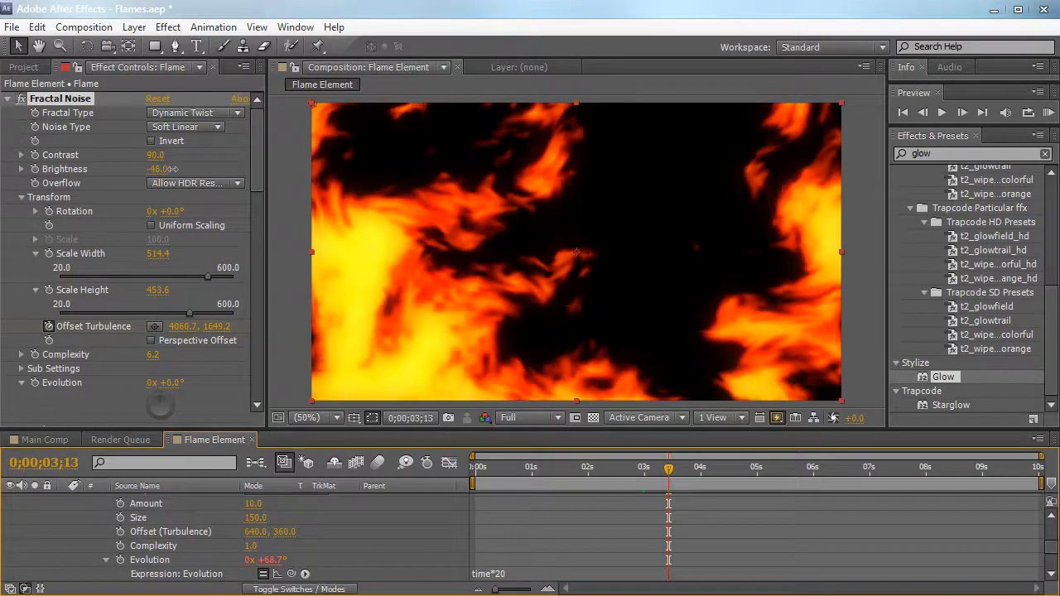
click(489, 469)
drag(504, 480, 616, 468)
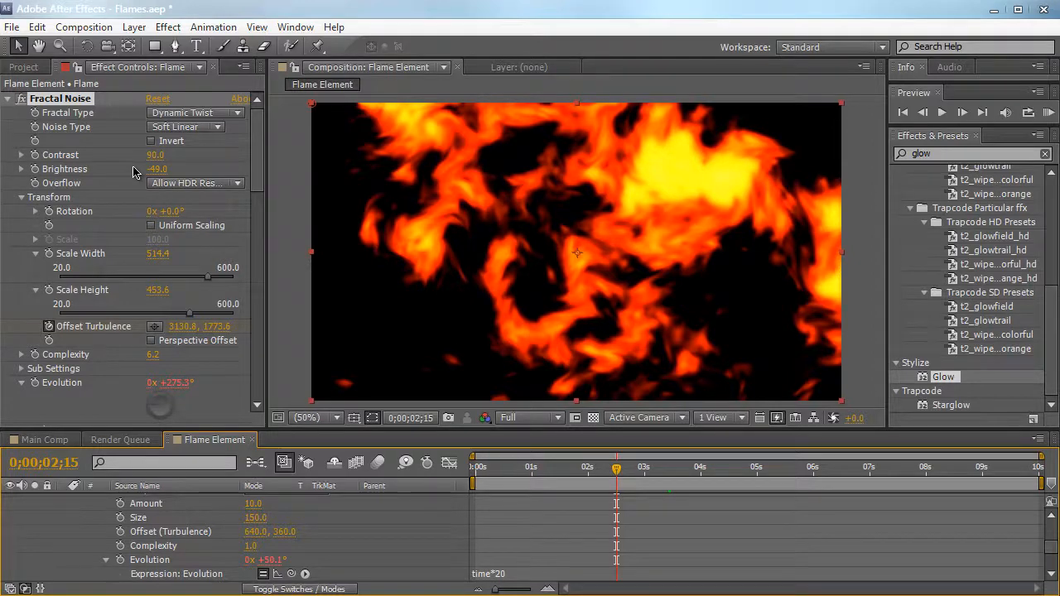
Step: Review the settings of all effects on the Flame layer and scrub between about two and three seconds
scroll(132, 172, down, 10)
scroll(132, 171, down, 8)
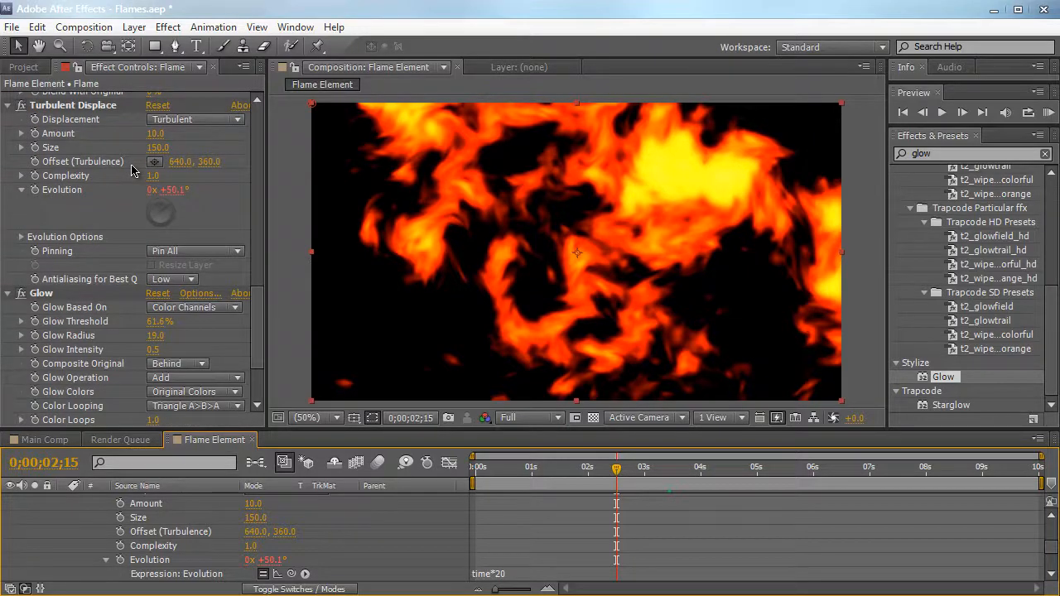
scroll(130, 170, down, 3)
scroll(145, 243, up, 10)
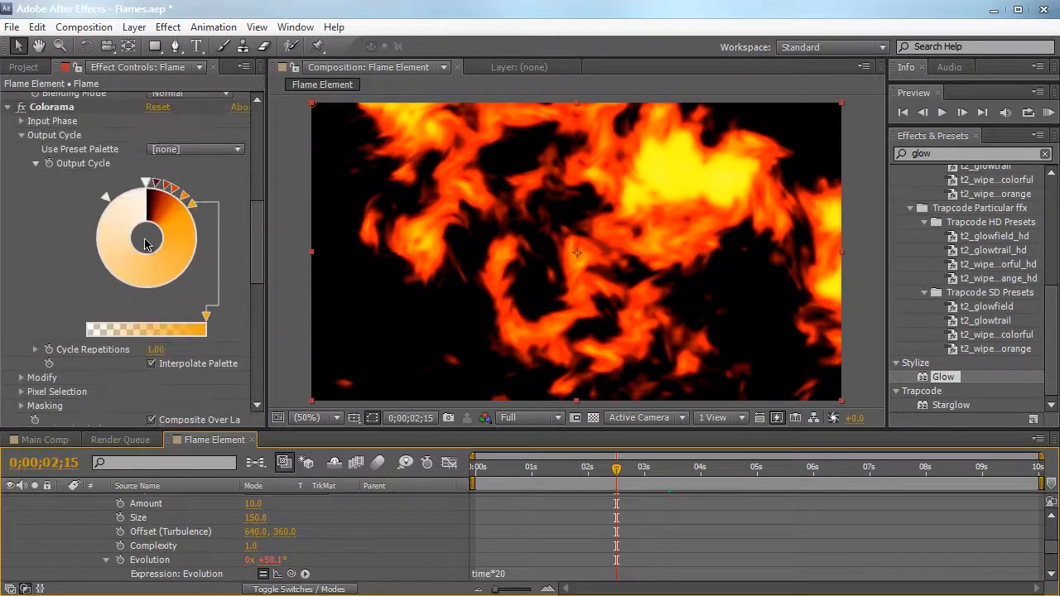
scroll(146, 243, up, 10)
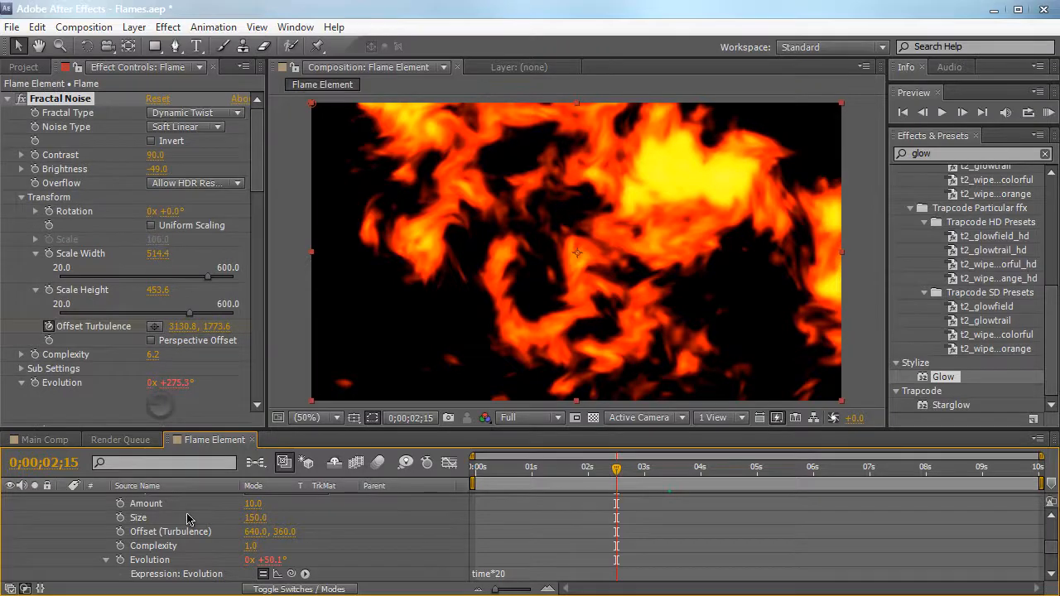
mouse_move(617, 469)
mouse_down()
mouse_move(565, 477)
mouse_move(638, 472)
mouse_up()
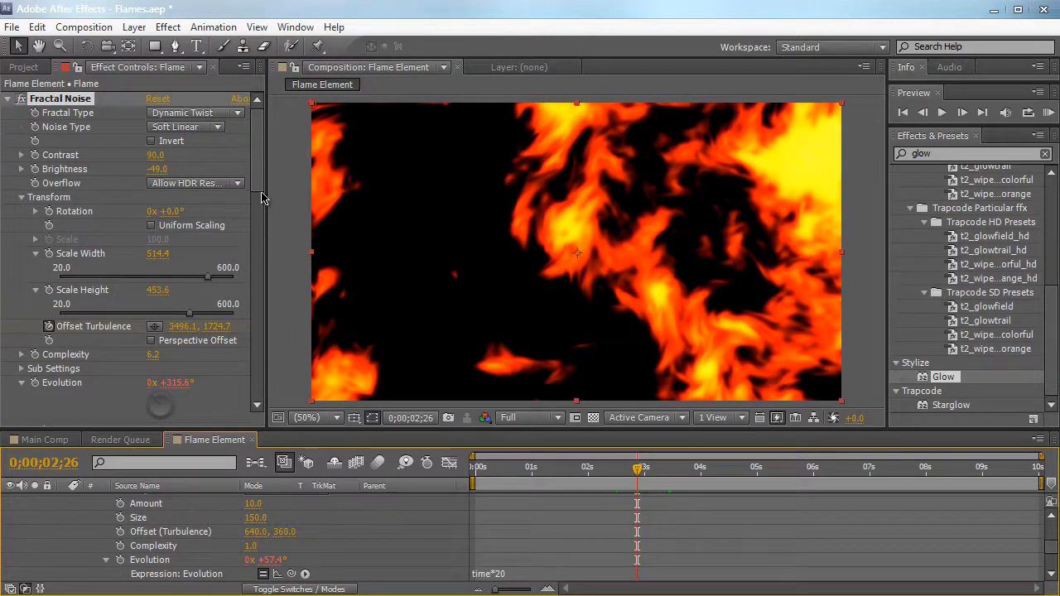
Step: Preview the flame animation, stop the playback and scrub through the first second to examine the motion
mouse_move(257, 175)
mouse_down()
mouse_move(240, 358)
mouse_move(253, 159)
mouse_up()
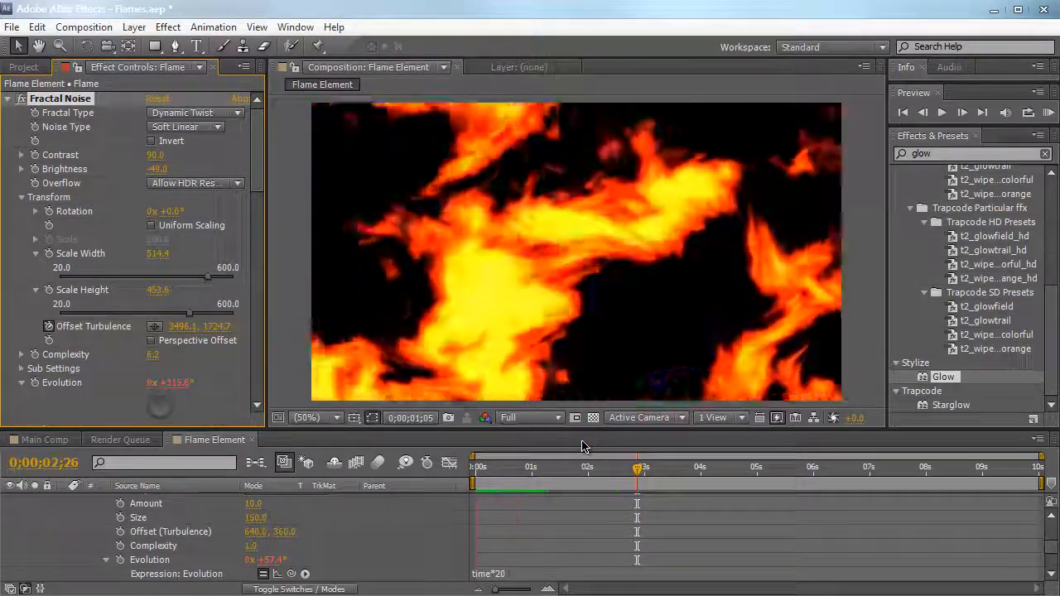
click(627, 354)
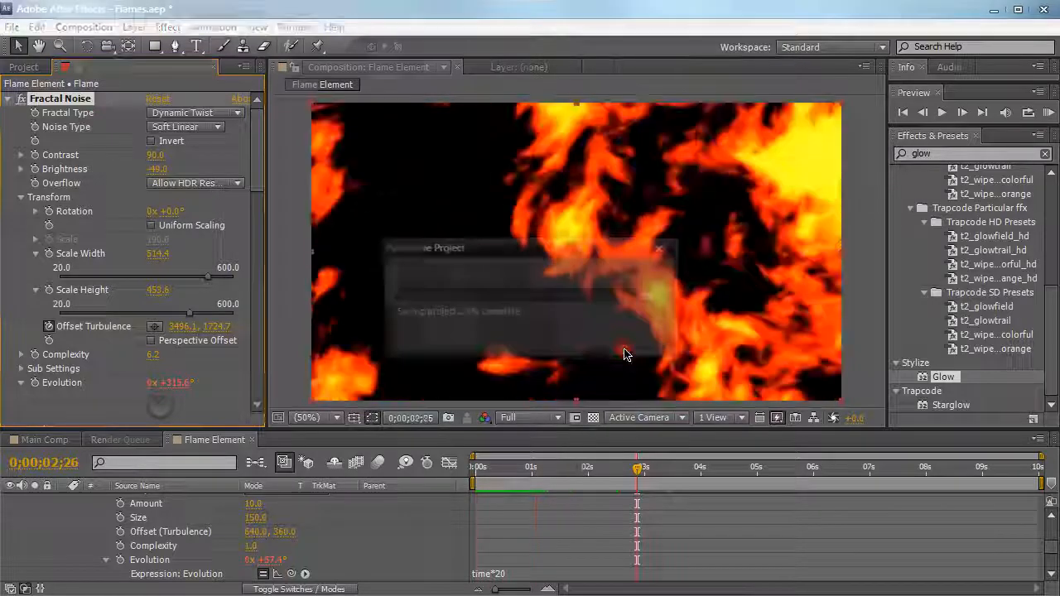
drag(620, 466, 522, 479)
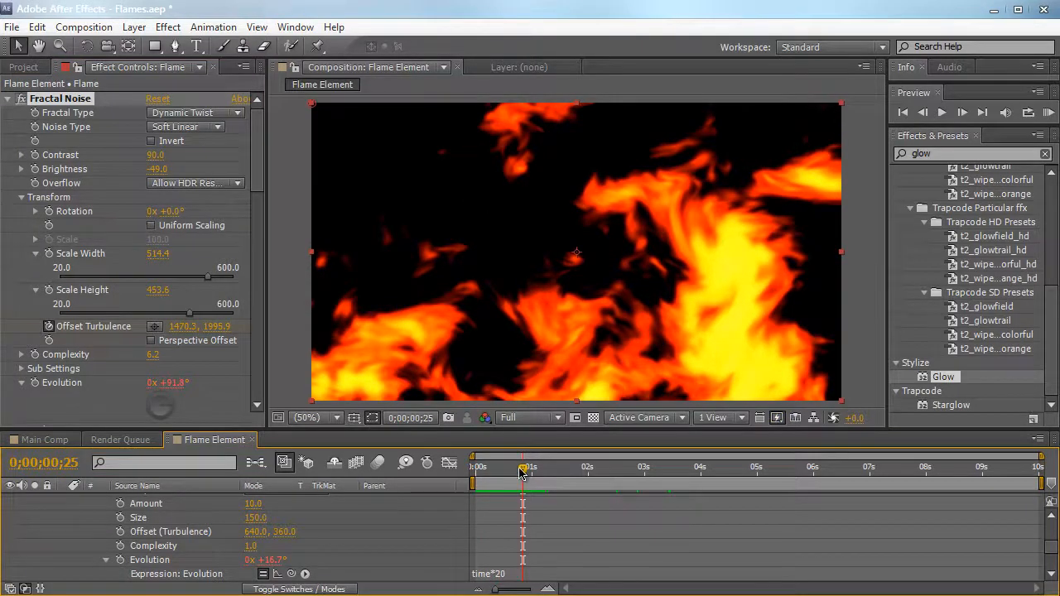
drag(522, 465, 491, 472)
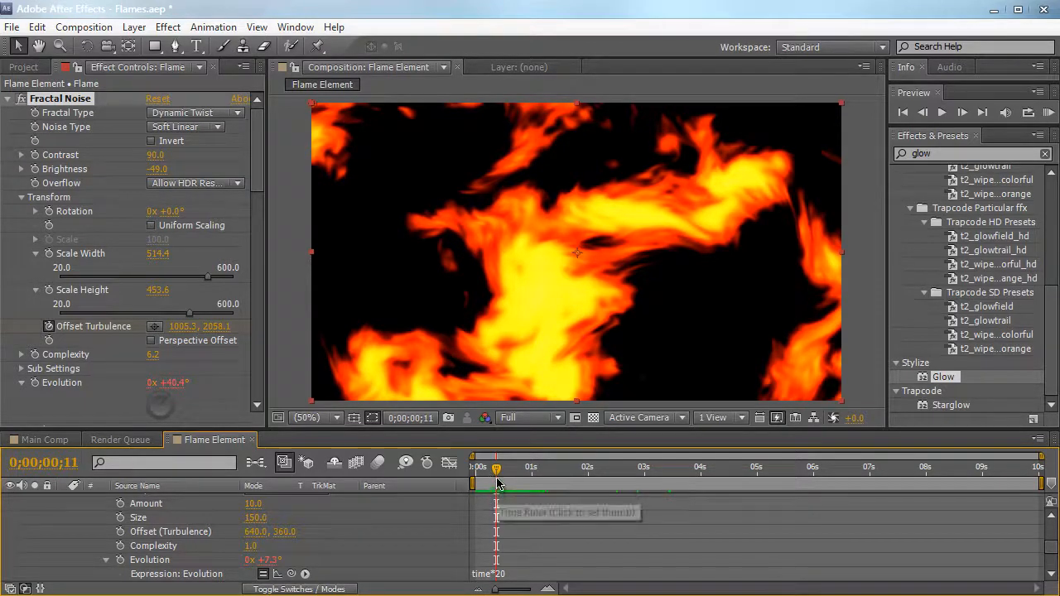
drag(491, 471, 518, 469)
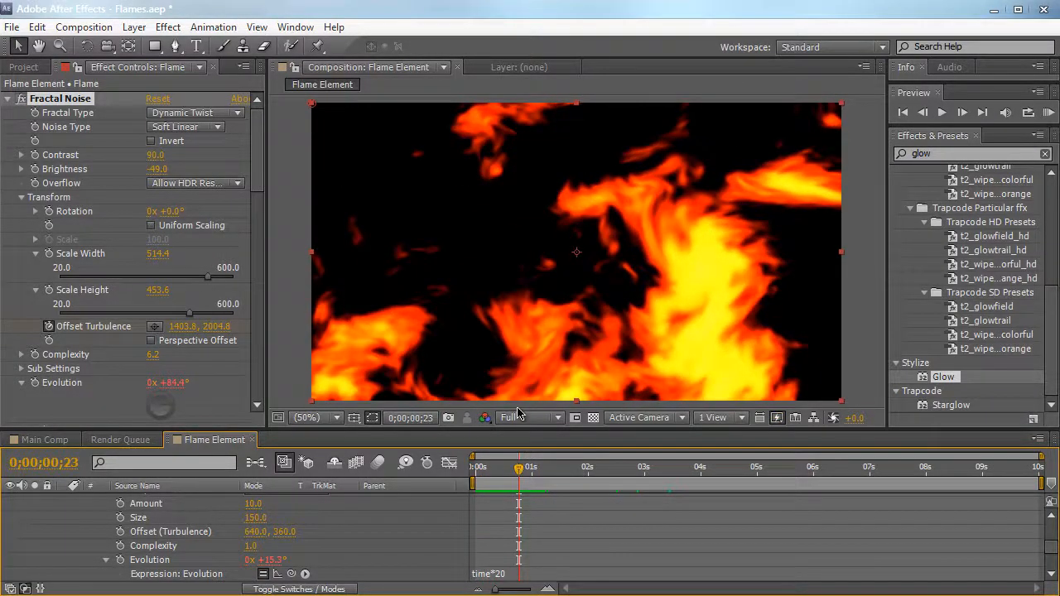